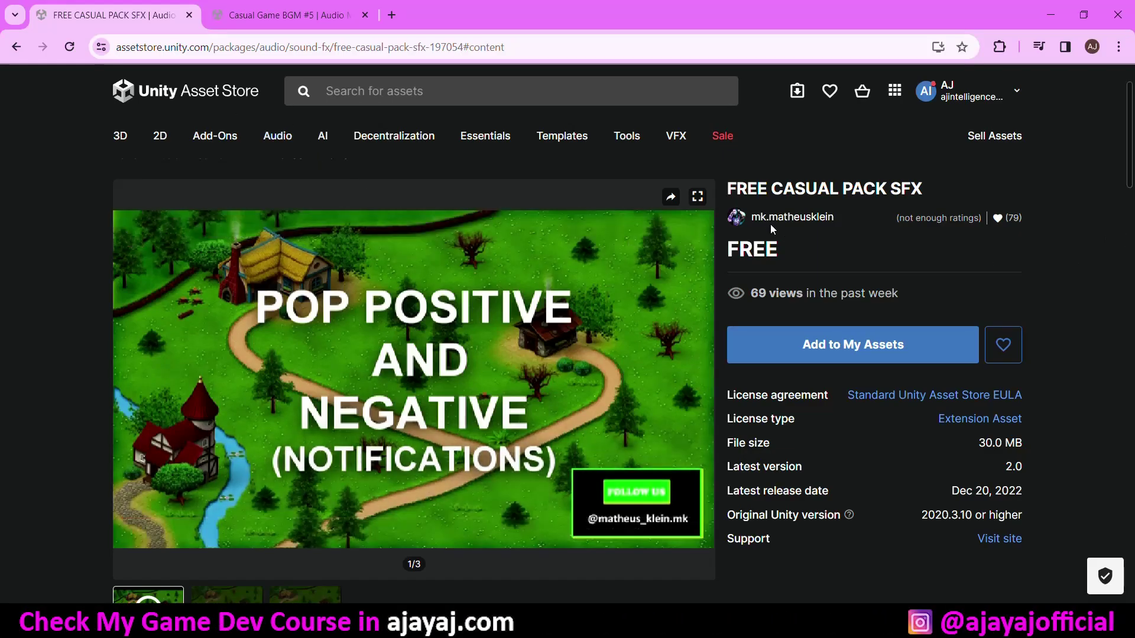
Step: Compare the SFX and Casual Game BGM #5 pages, then add FREE CASUAL PACK SFX to My Assets
left_click_drag(748, 188, 913, 188)
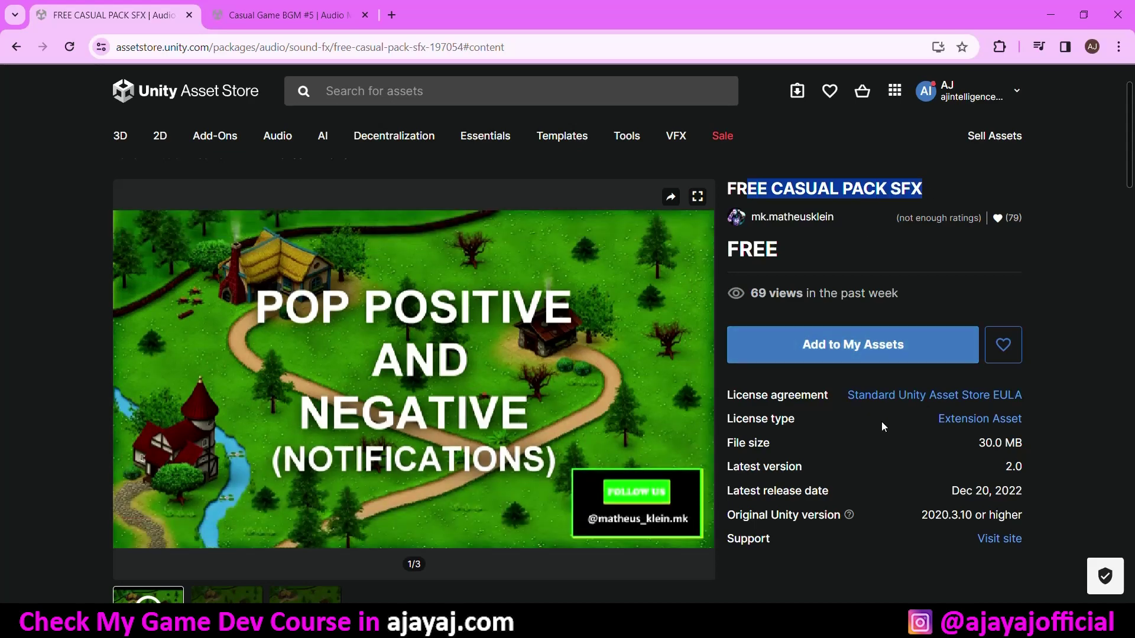
left_click(284, 15)
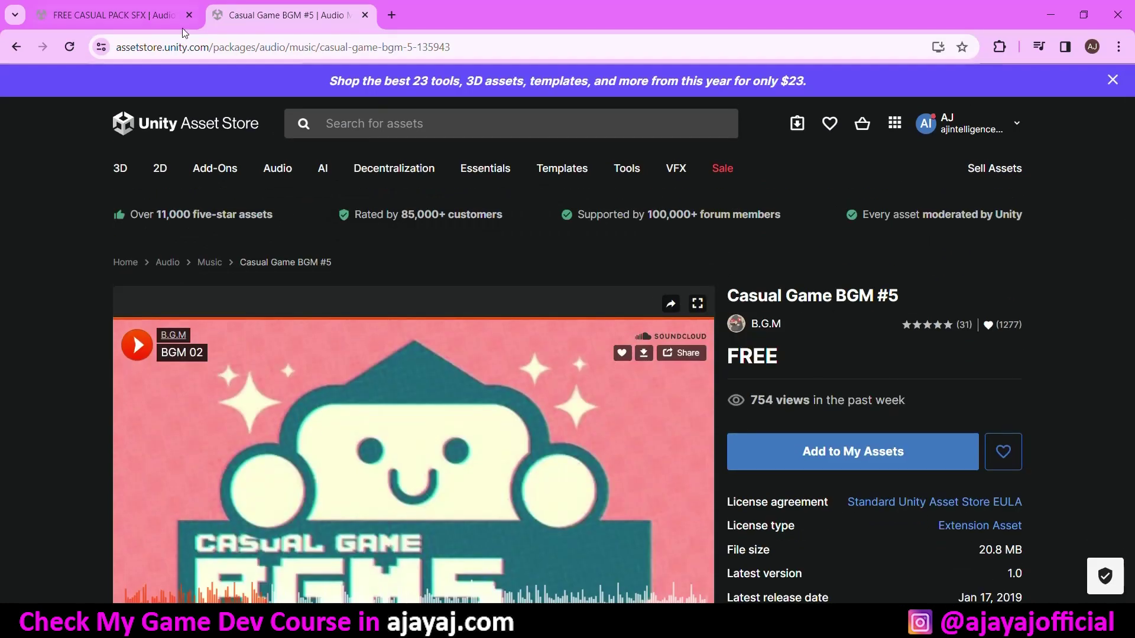
left_click(131, 20)
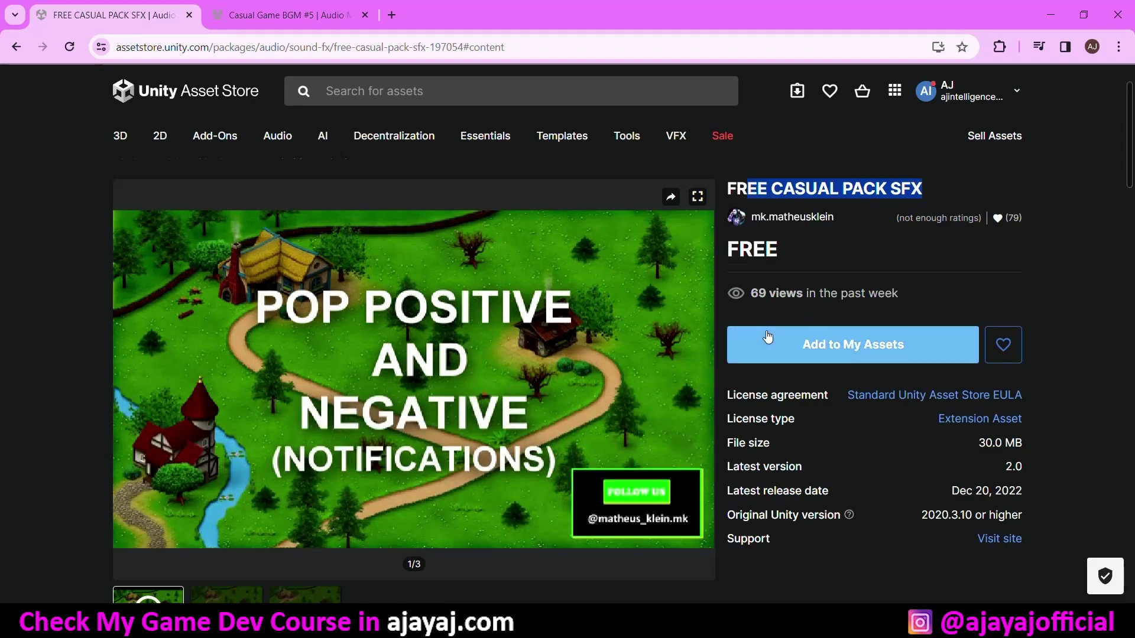
left_click(816, 342)
left_click(871, 117)
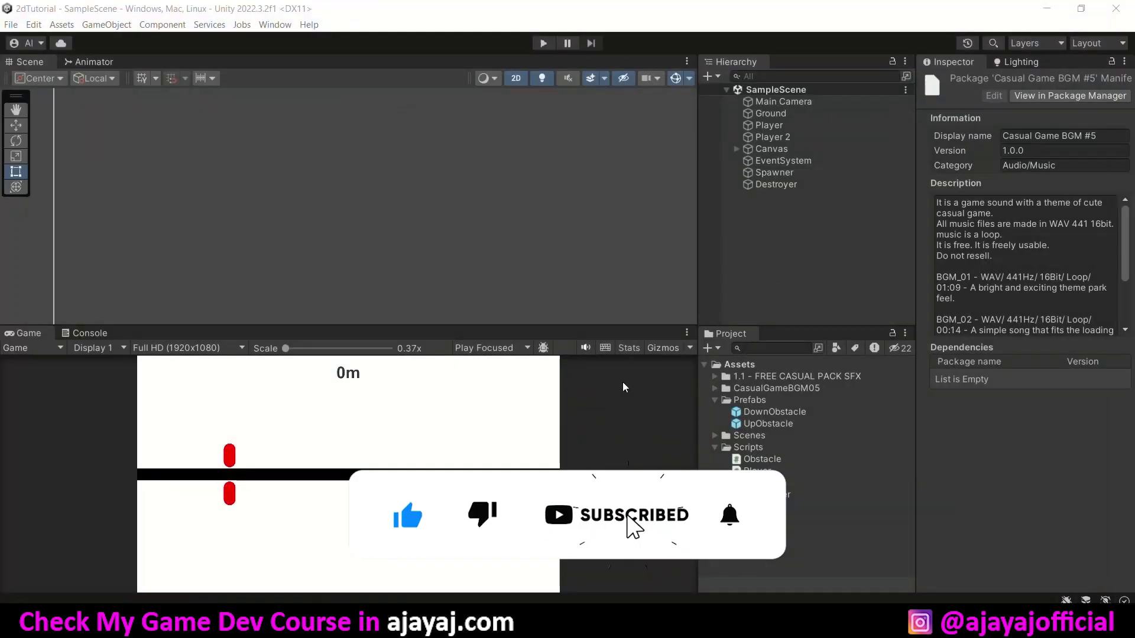
Step: Show the BGM_01–BGM_04 tracks in CasualGameBGM05, then select Canvas with its Rect Transform collapsed
left_click(715, 389)
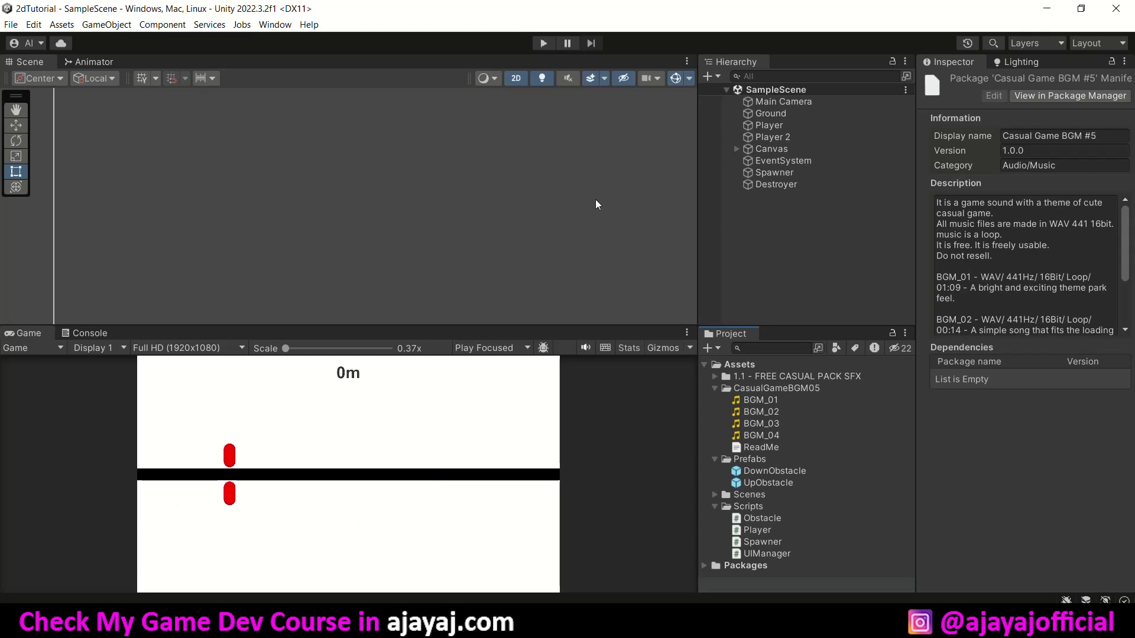
left_click(768, 149)
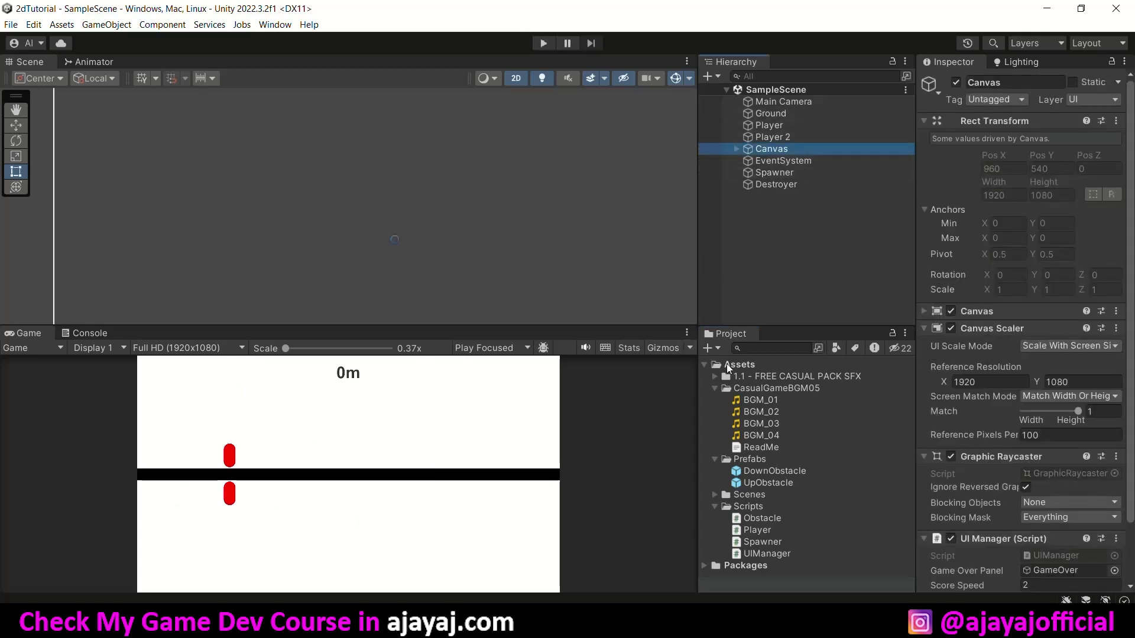
left_click(1028, 119)
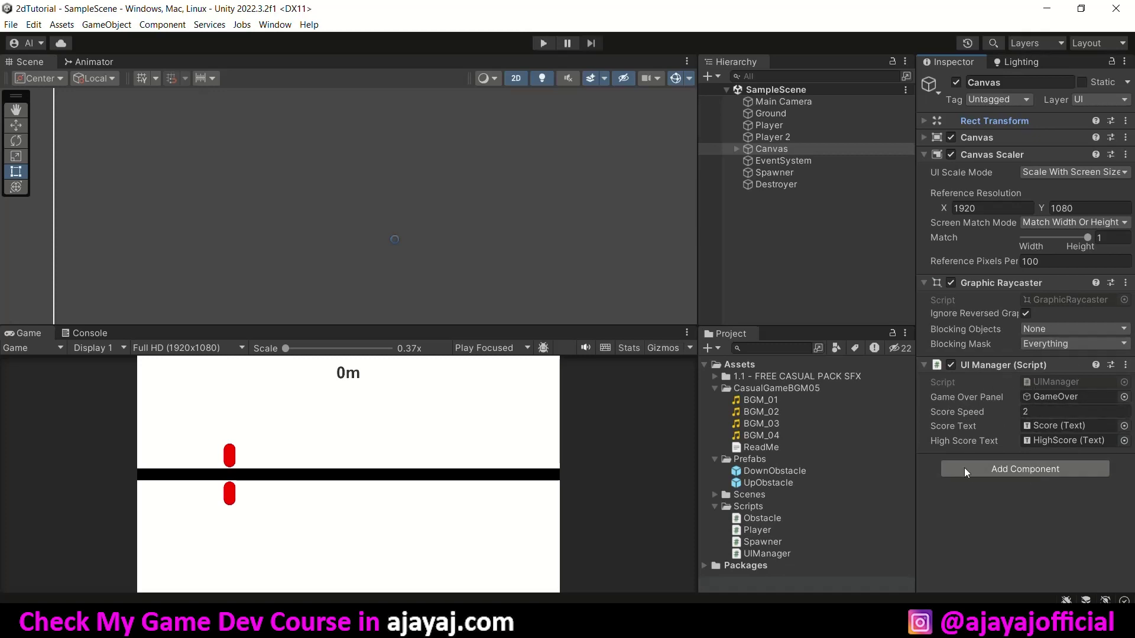
Step: Give the Canvas an Audio Source looping the BGM_02 clip, then start Play mode
left_click(1019, 469)
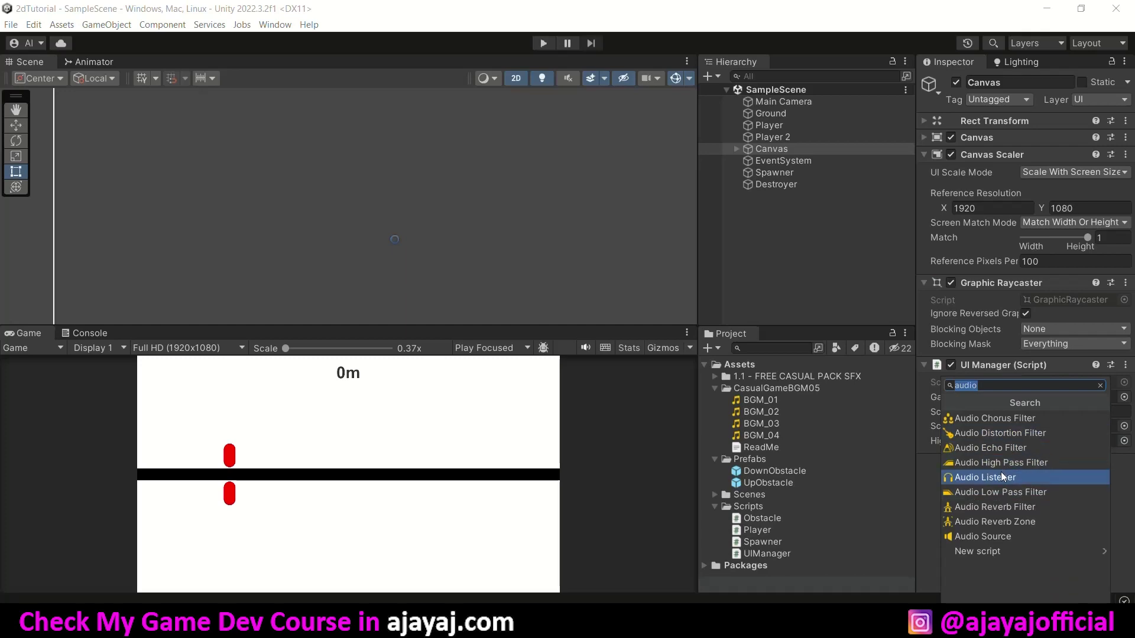
left_click(998, 535)
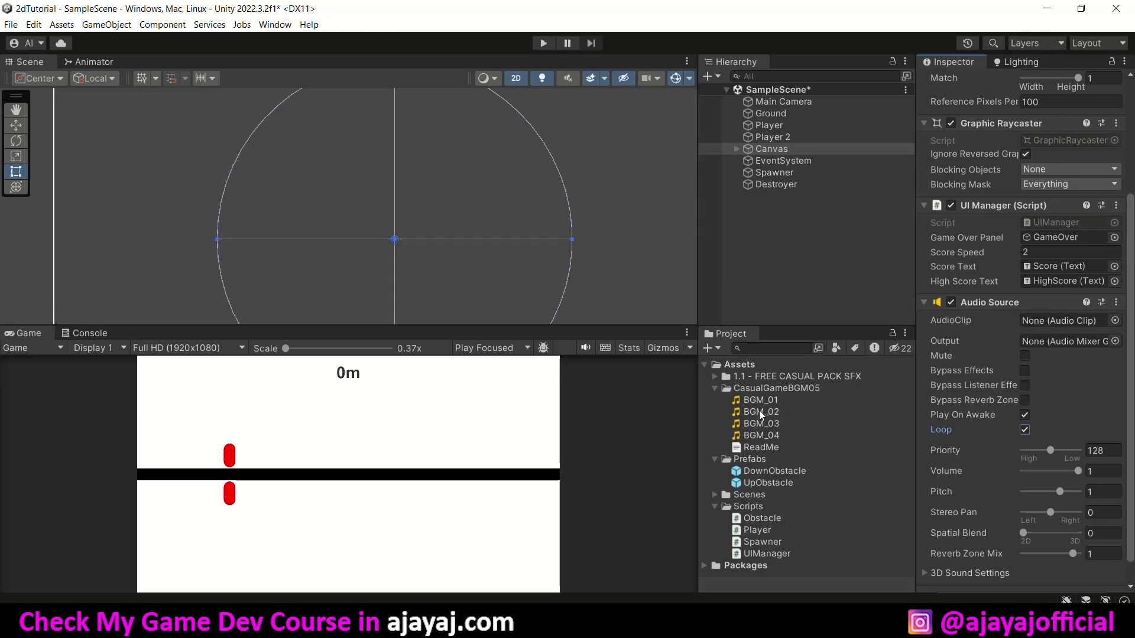
left_click_drag(761, 414, 1058, 321)
scroll(1023, 385, "up", 2)
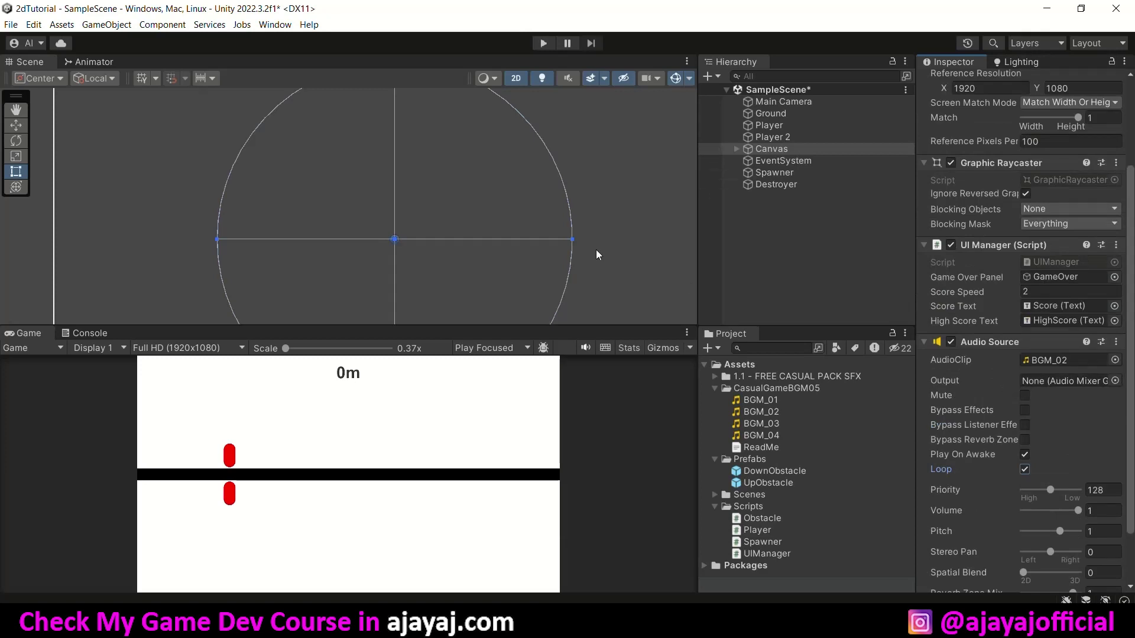
left_click(543, 43)
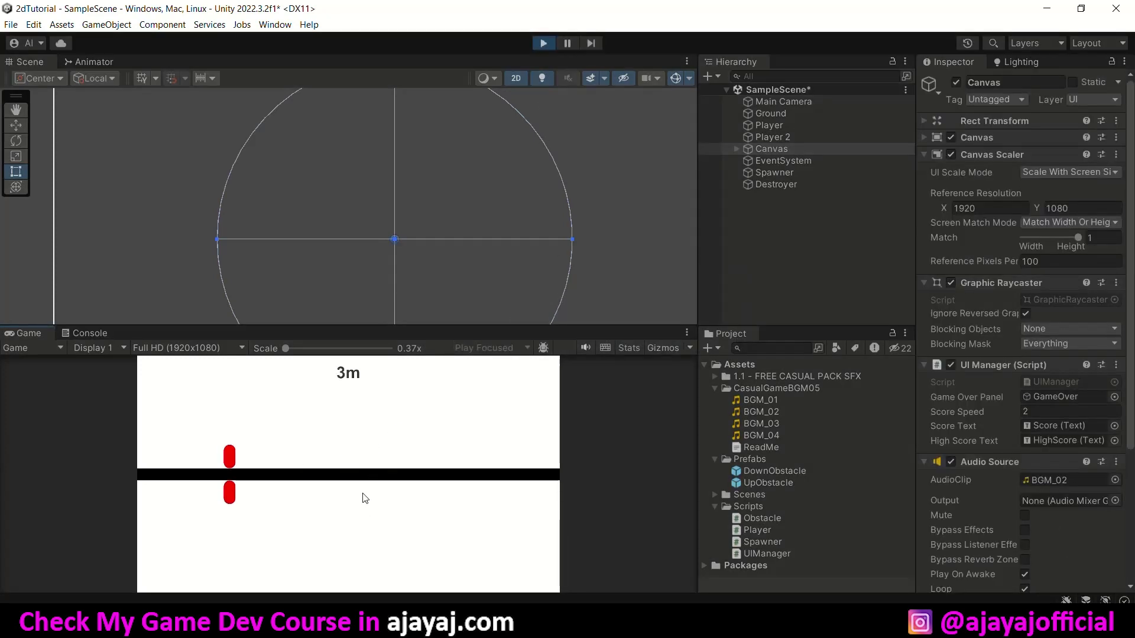
Step: Make the players jump three times with Space while the music plays, then stop play mode
key("space")
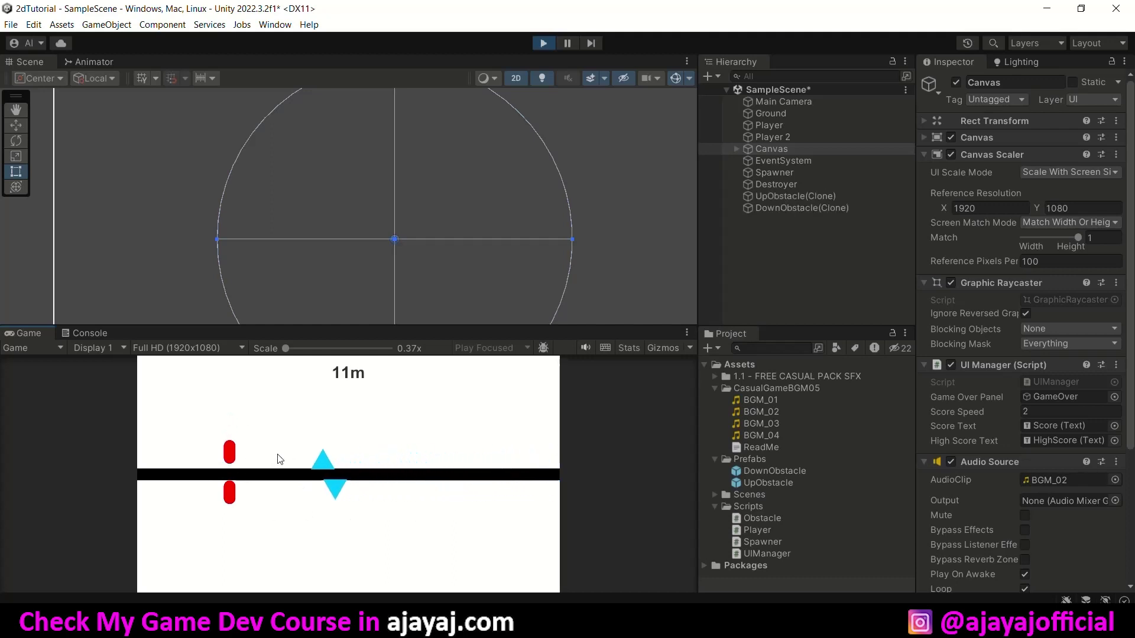
key("space")
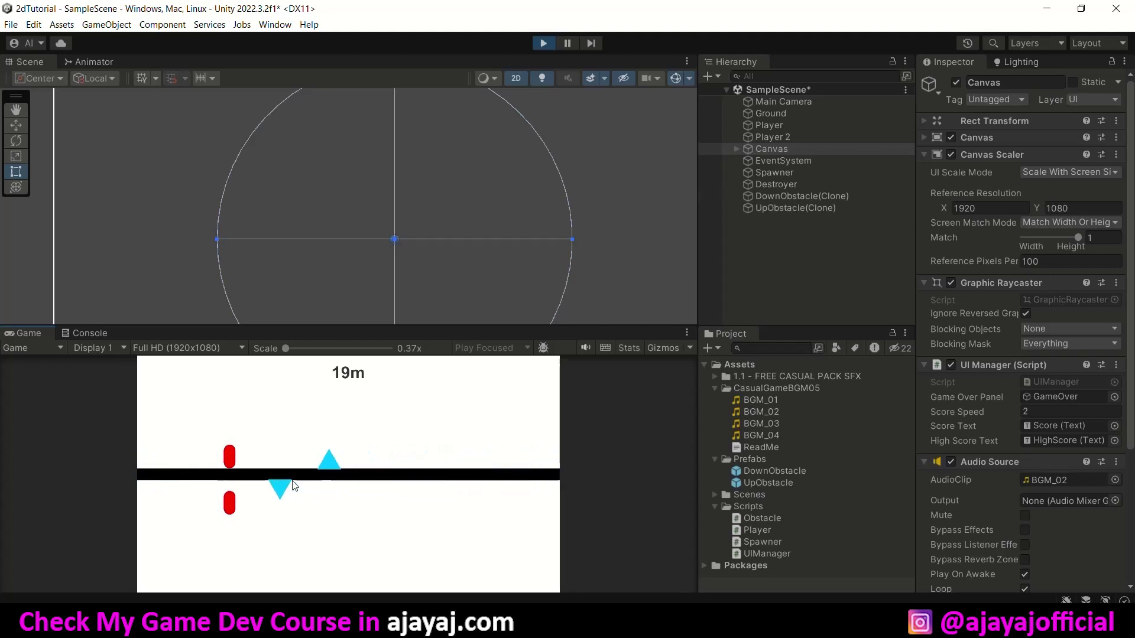
key("space")
left_click(544, 45)
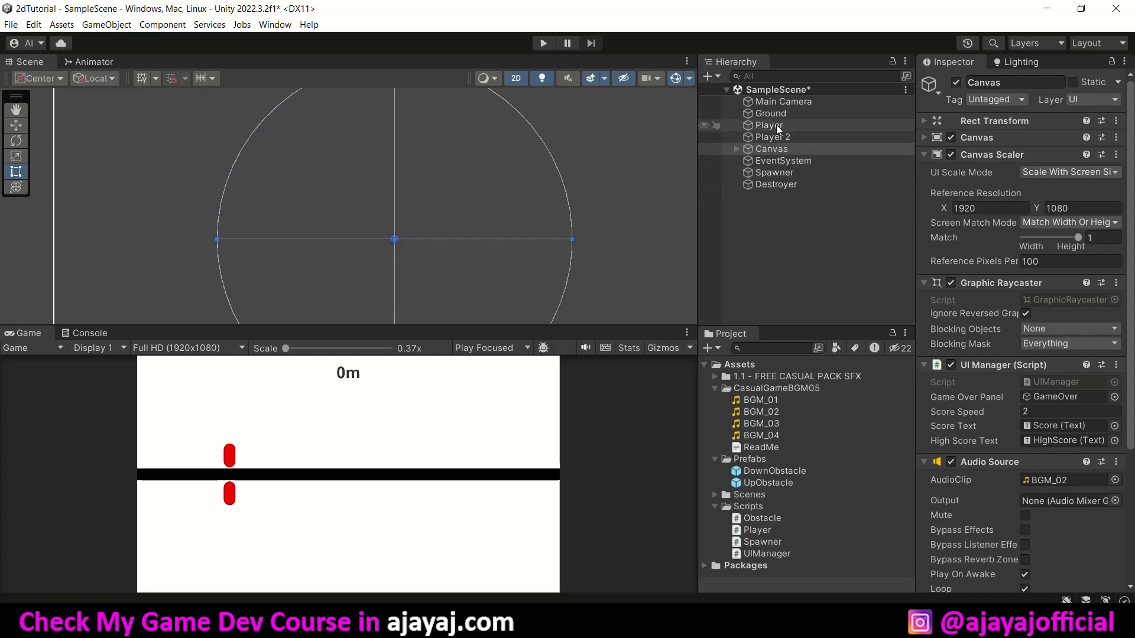
Step: Add an empty Audio Source to both Player and Player 2, then open Player.cs in Visual Studio
left_click(801, 125)
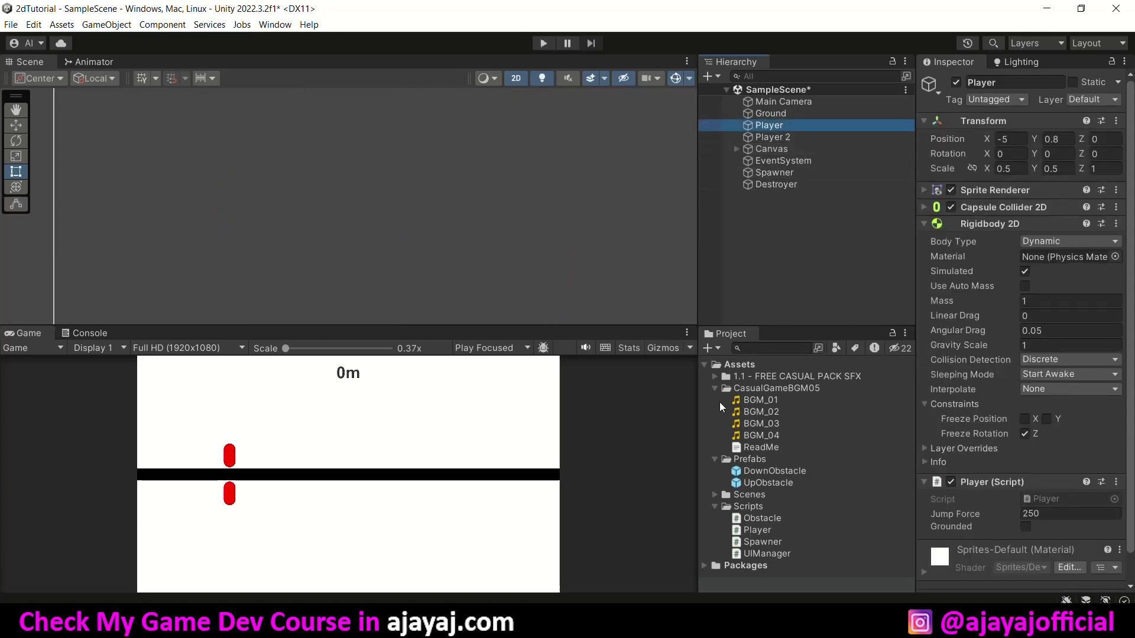
left_click(786, 136, "ctrl")
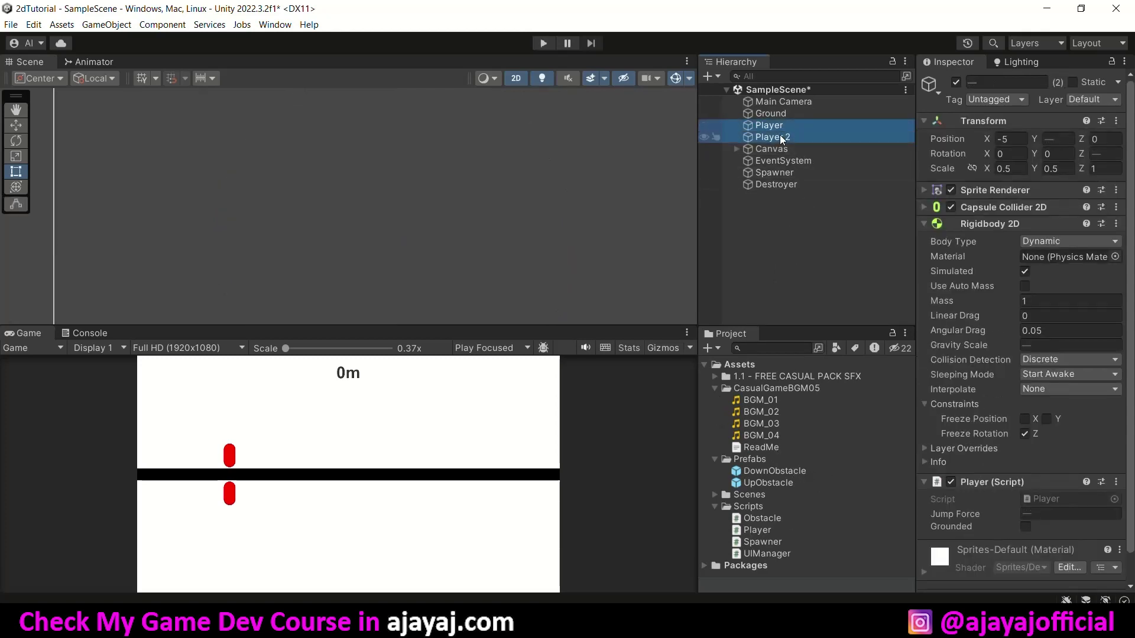
scroll(982, 440, "down", 1)
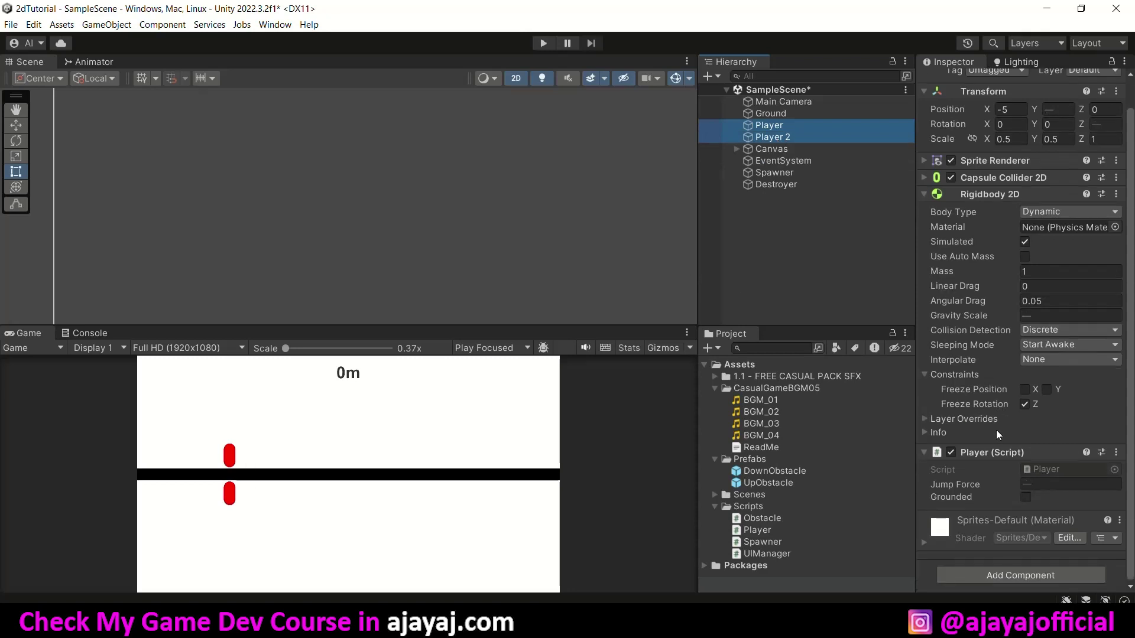
left_click(1012, 576)
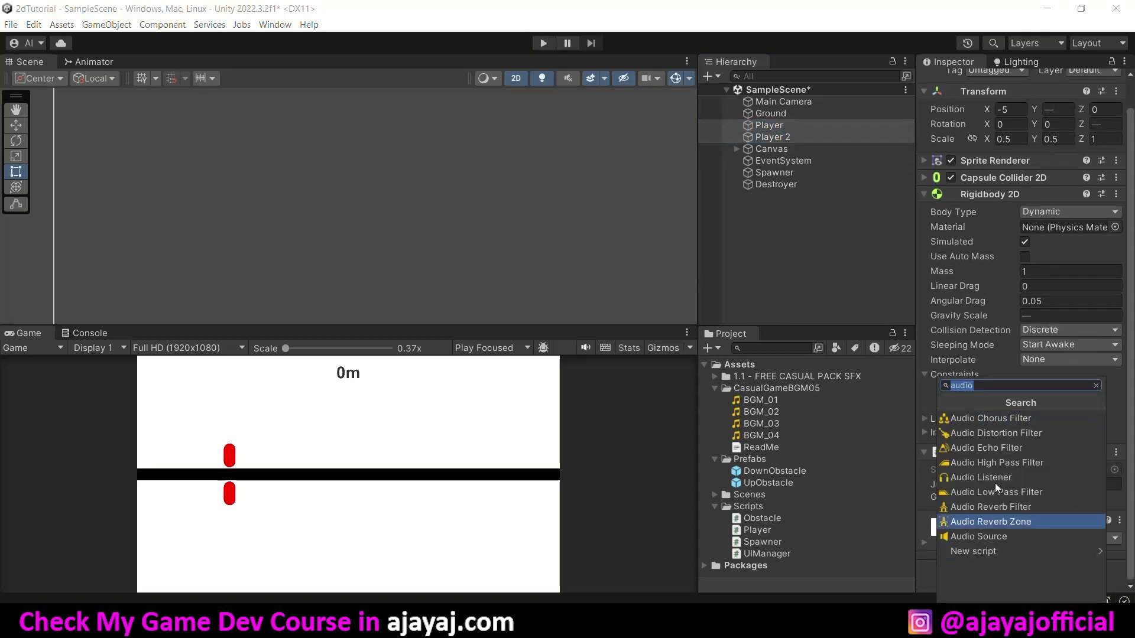
left_click(995, 536)
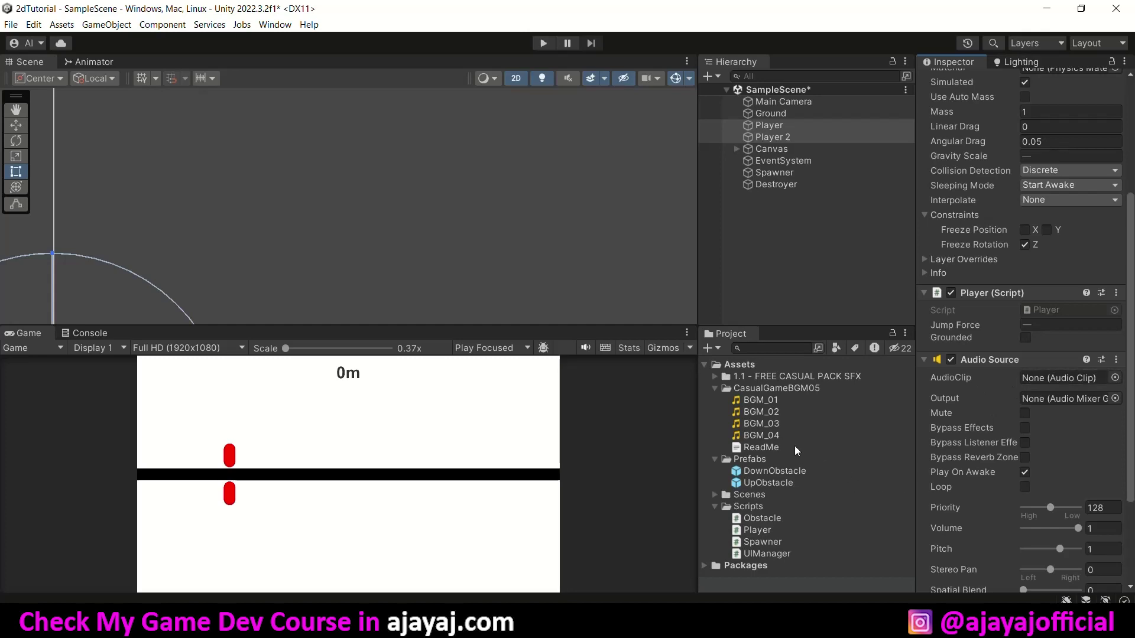
double_click(763, 534)
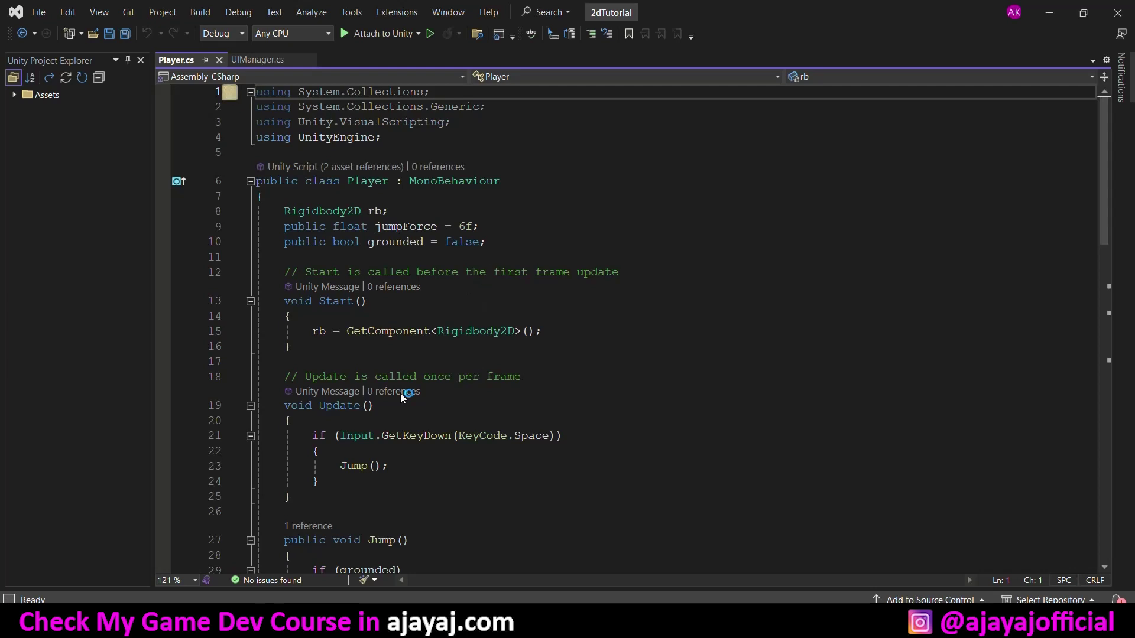
Step: Declare an AudioSource audioSource field and assign it with GetComponent<AudioSource>() in Start
left_click(511, 242)
key("Return")
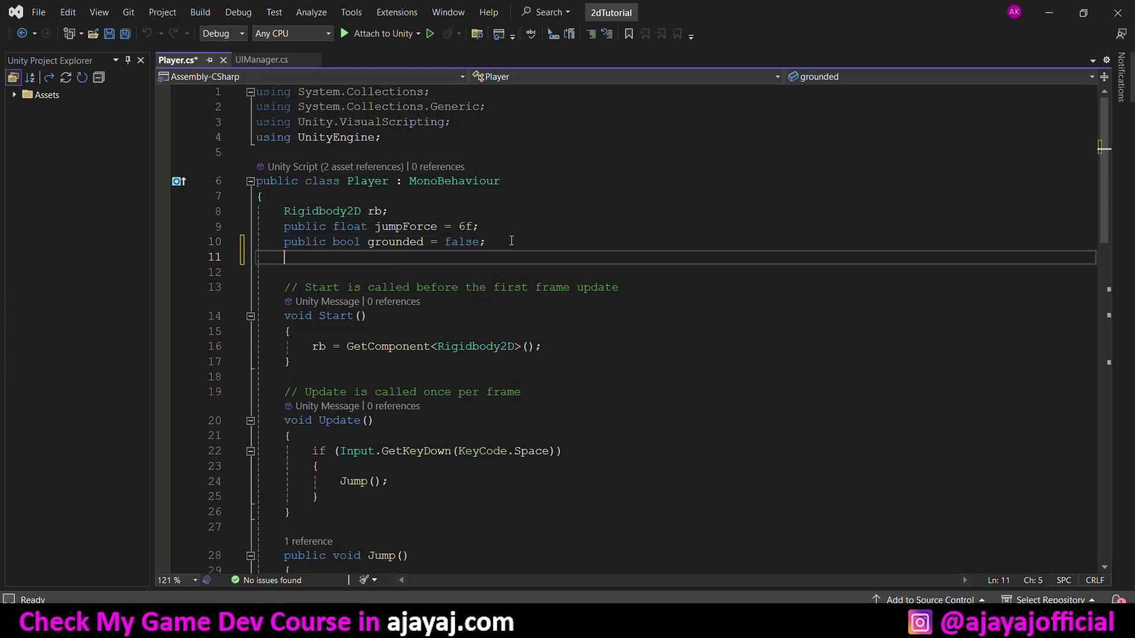
type("AudioSource")
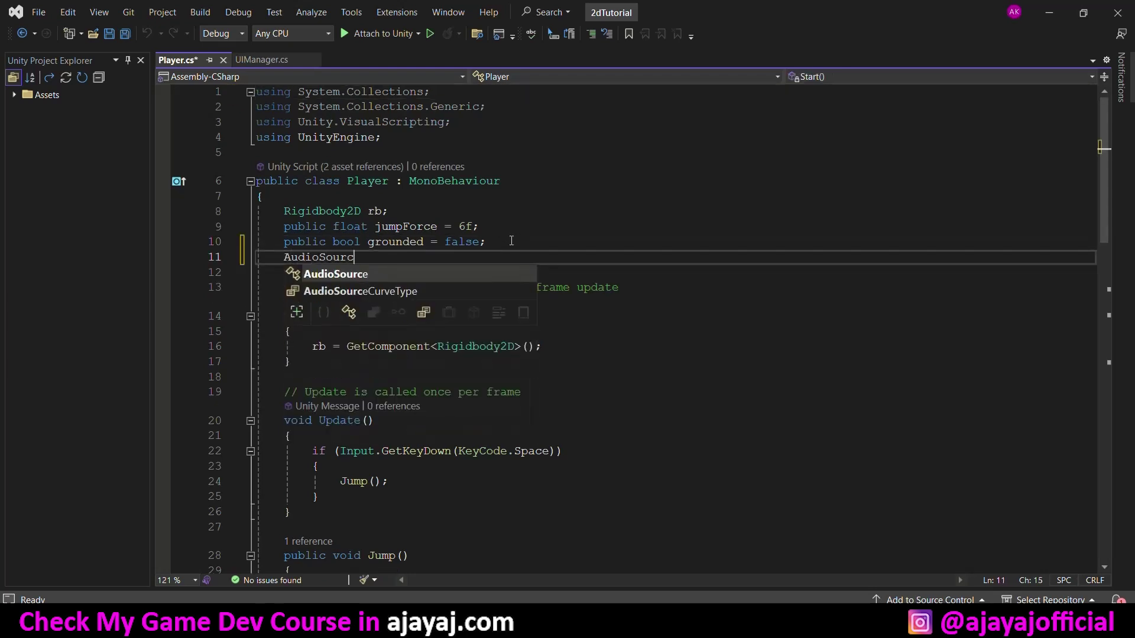
key("Tab")
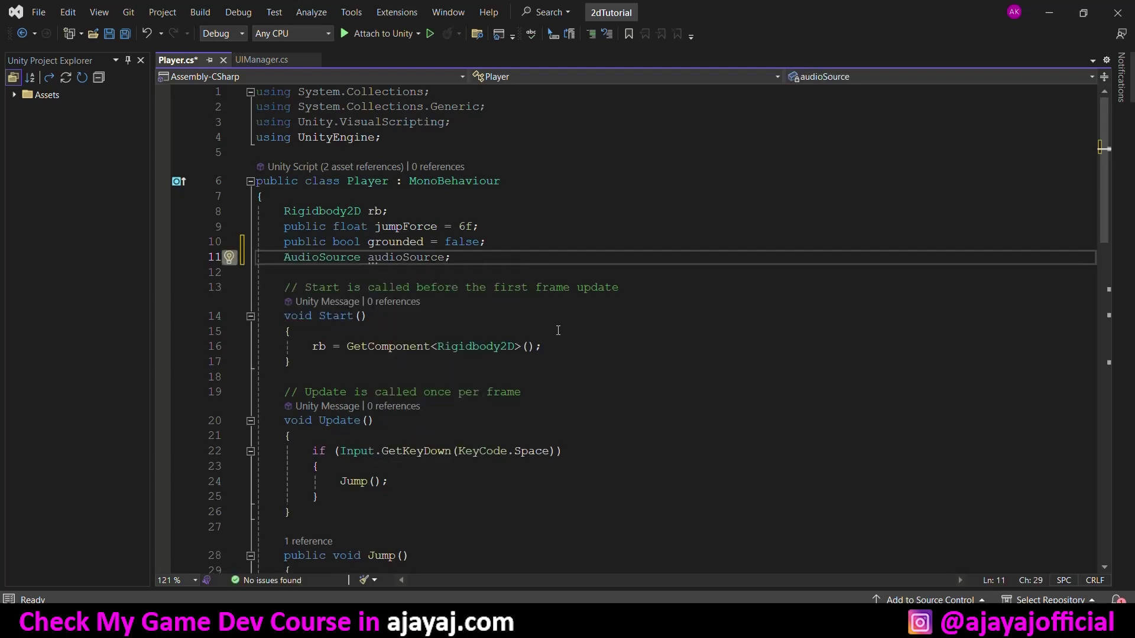
left_click(566, 346)
key("Return")
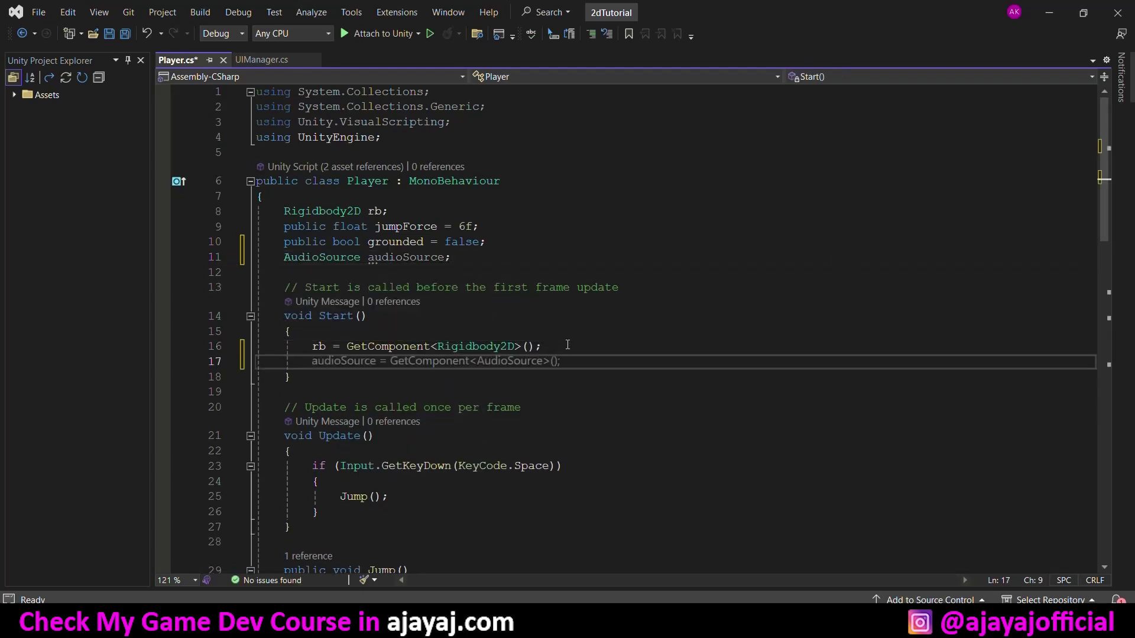
type("audi")
key("Tab")
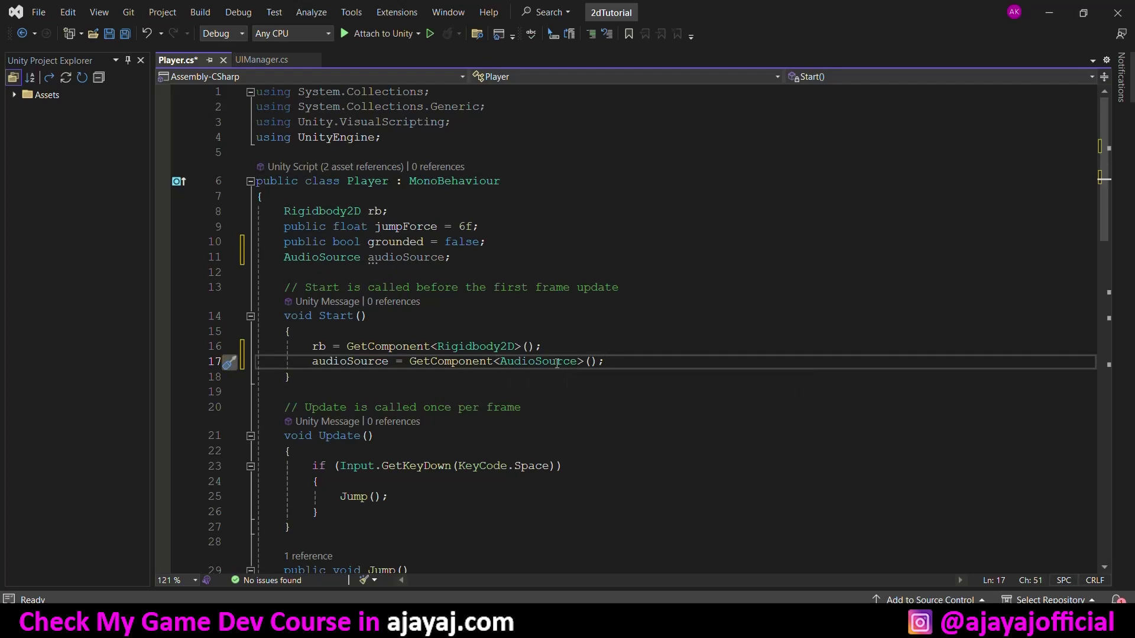
left_click_drag(621, 358, 352, 364)
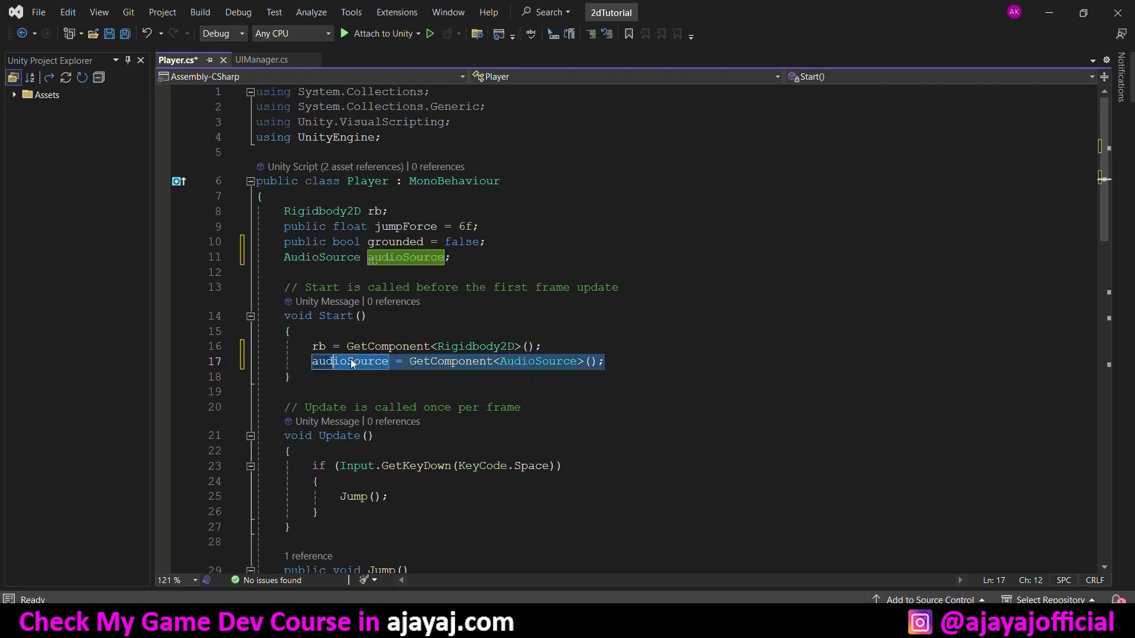
Step: Review the Jump method and its rb.AddForce call using jumpForce
scroll(437, 364, "down", 5)
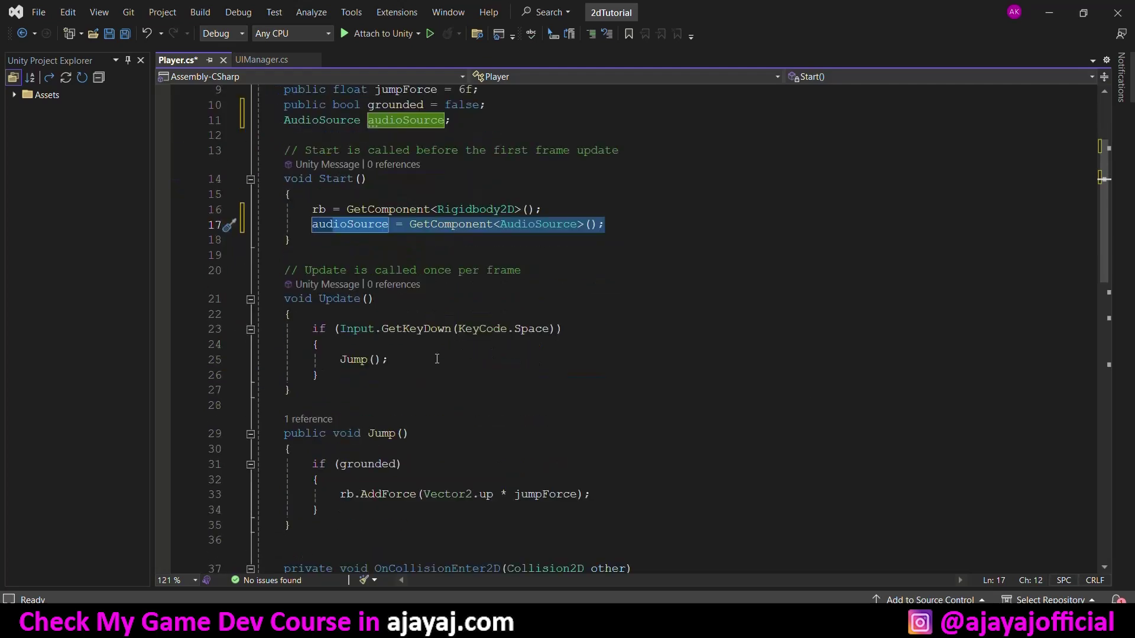
left_click_drag(376, 343, 411, 343)
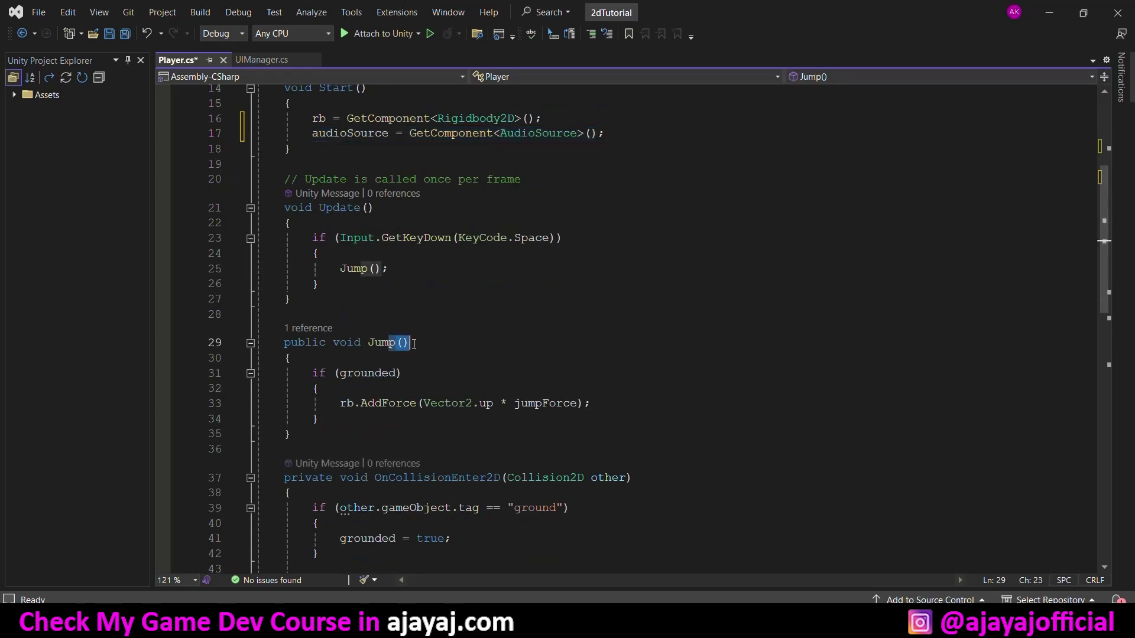
left_click_drag(341, 402, 591, 404)
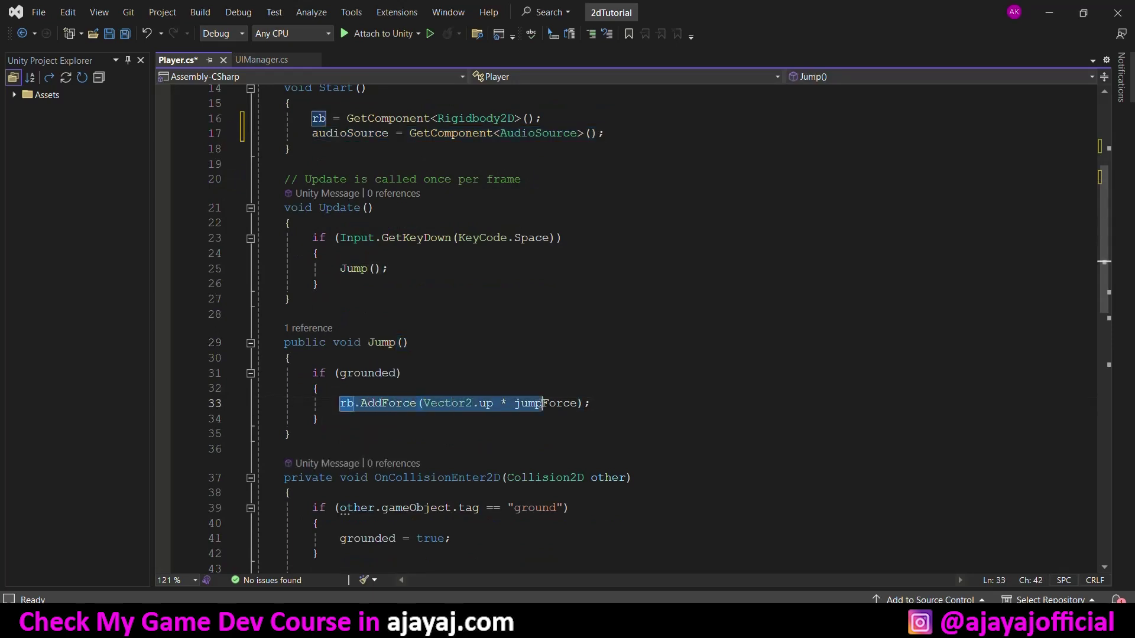
left_click(524, 408)
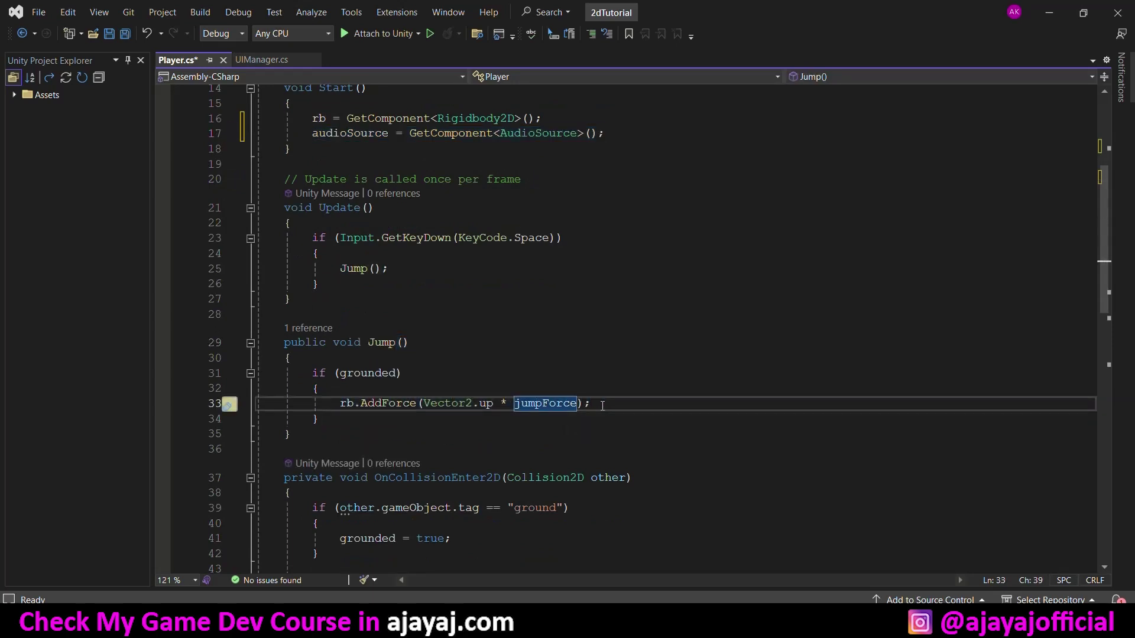
left_click_drag(590, 404, 358, 411)
scroll(476, 367, "up", 5)
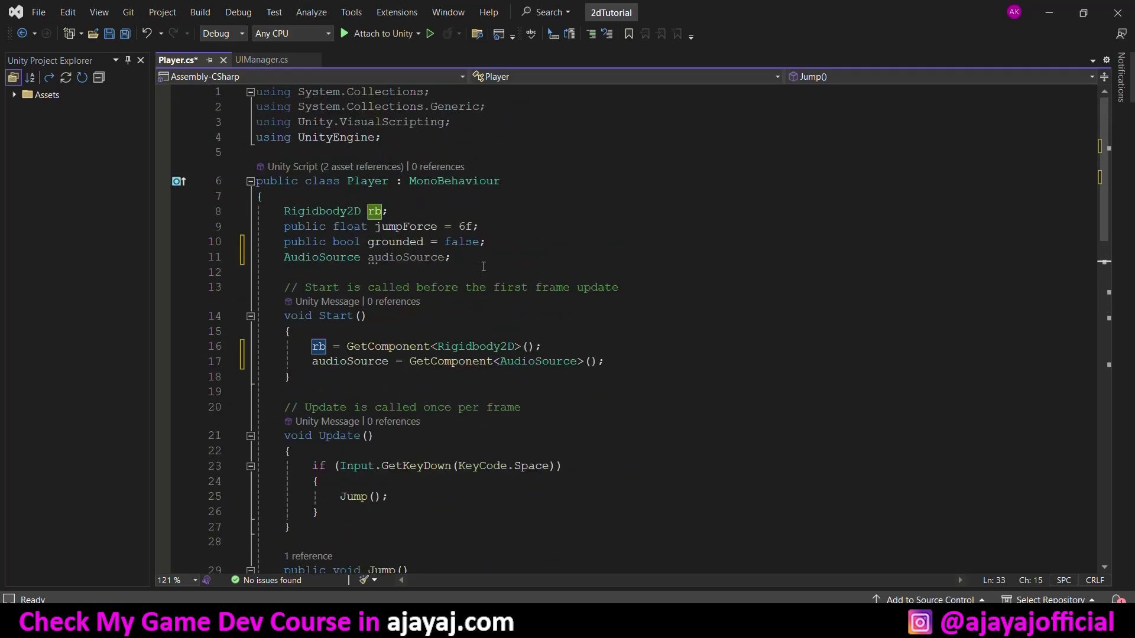
Step: Add a [SerializeField] AudioClip jumpAudio field below the audioSource declaration
left_click(488, 260)
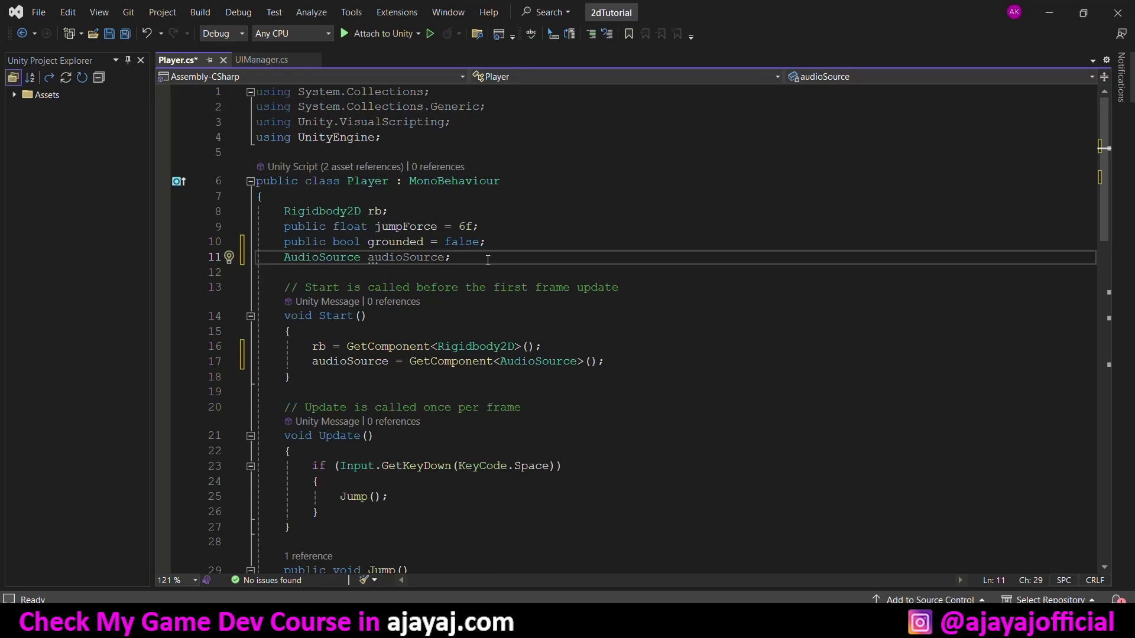
key("Return")
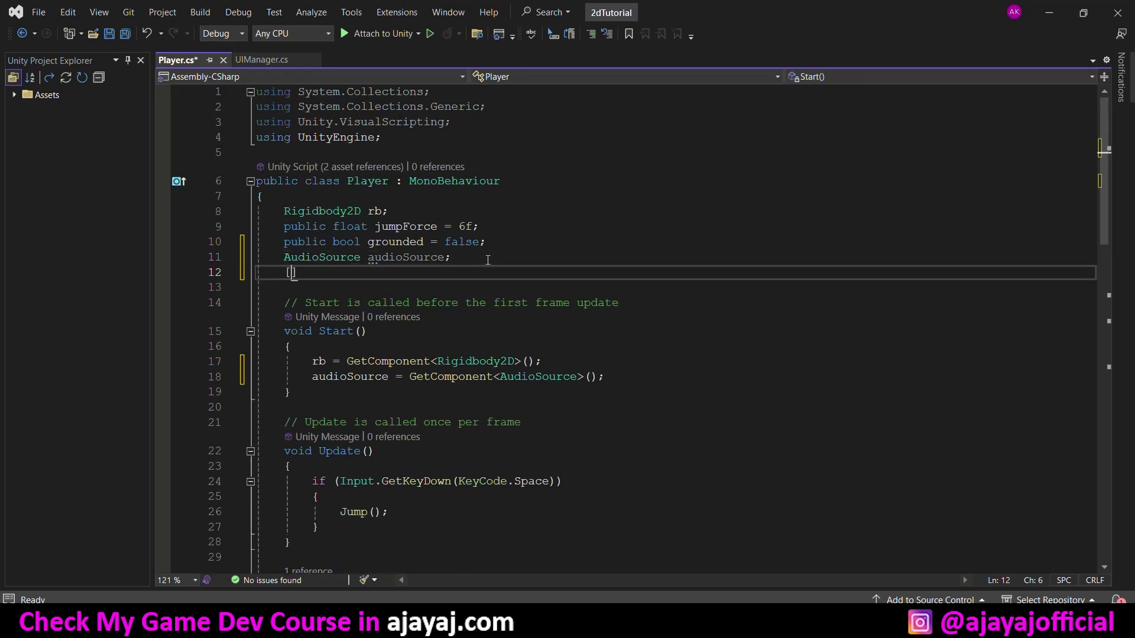
type("Se")
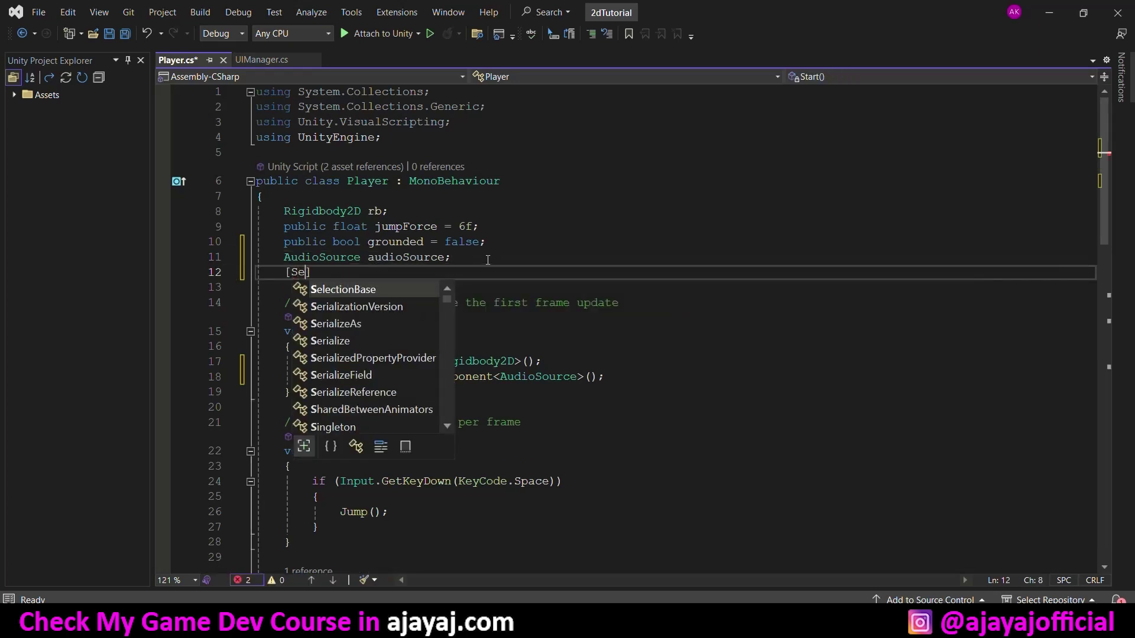
type("r")
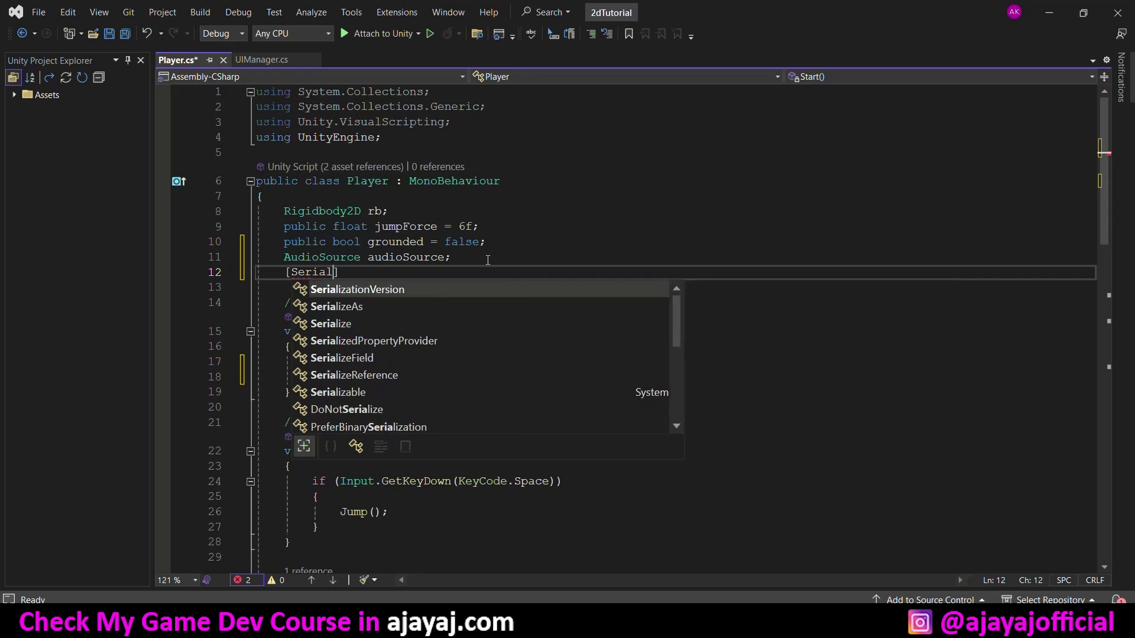
type("ializeField] AudioClip jumpAudio;")
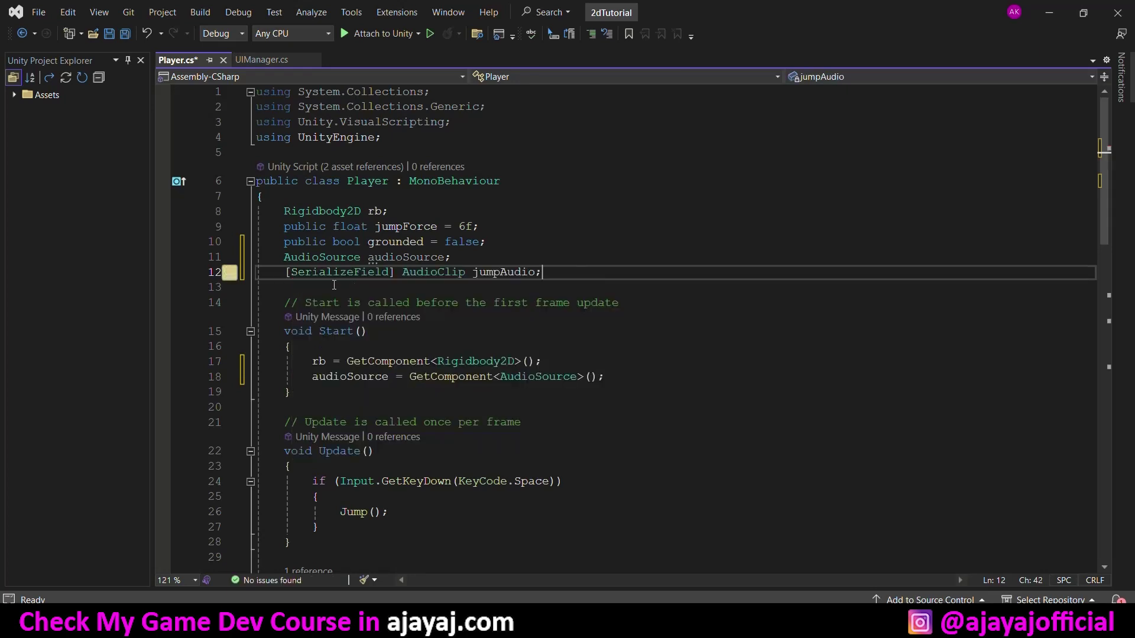
left_click(423, 271)
left_click(518, 272)
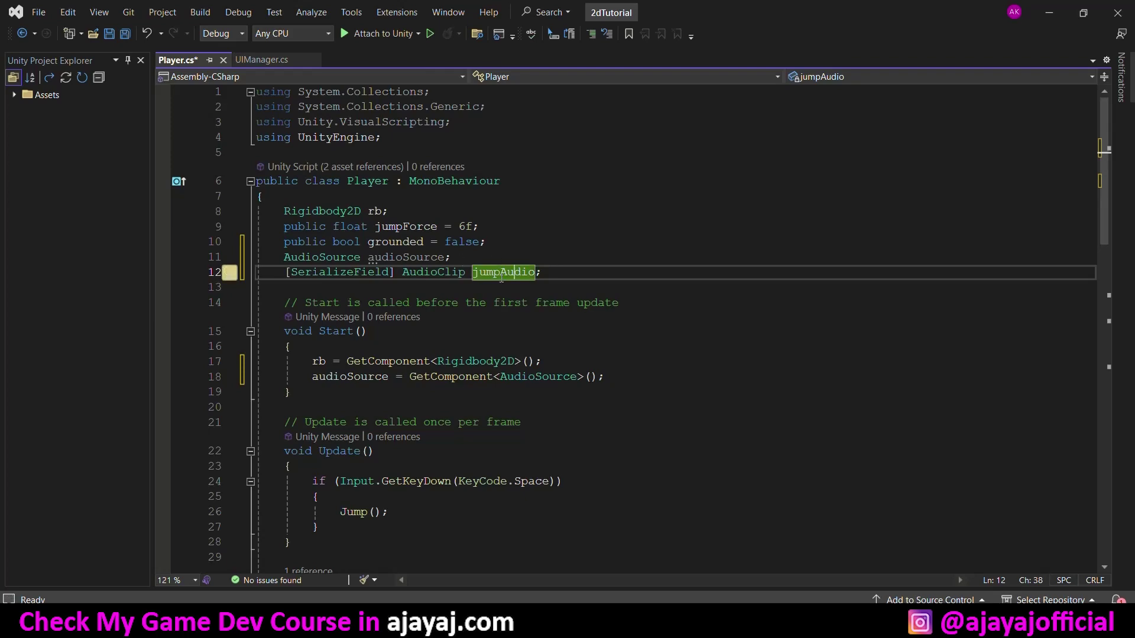
scroll(327, 348, "down", 5)
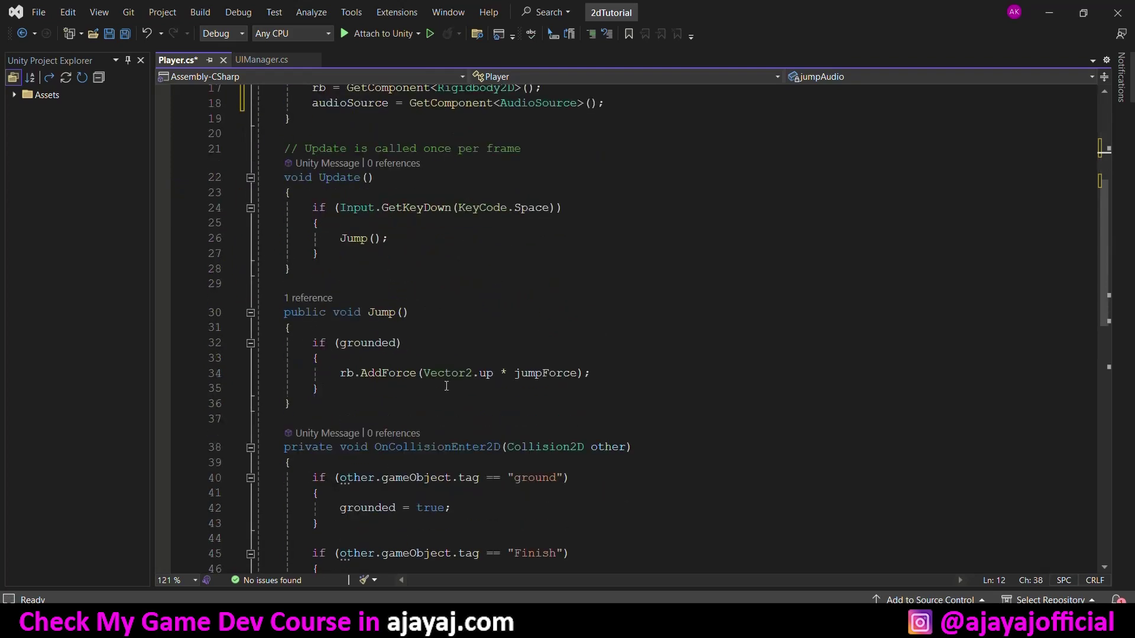
Step: Add audioSource.PlayOneShot(jumpAudio); after AddForce in Jump(), save Player.cs, and return to Unity
left_click(367, 344)
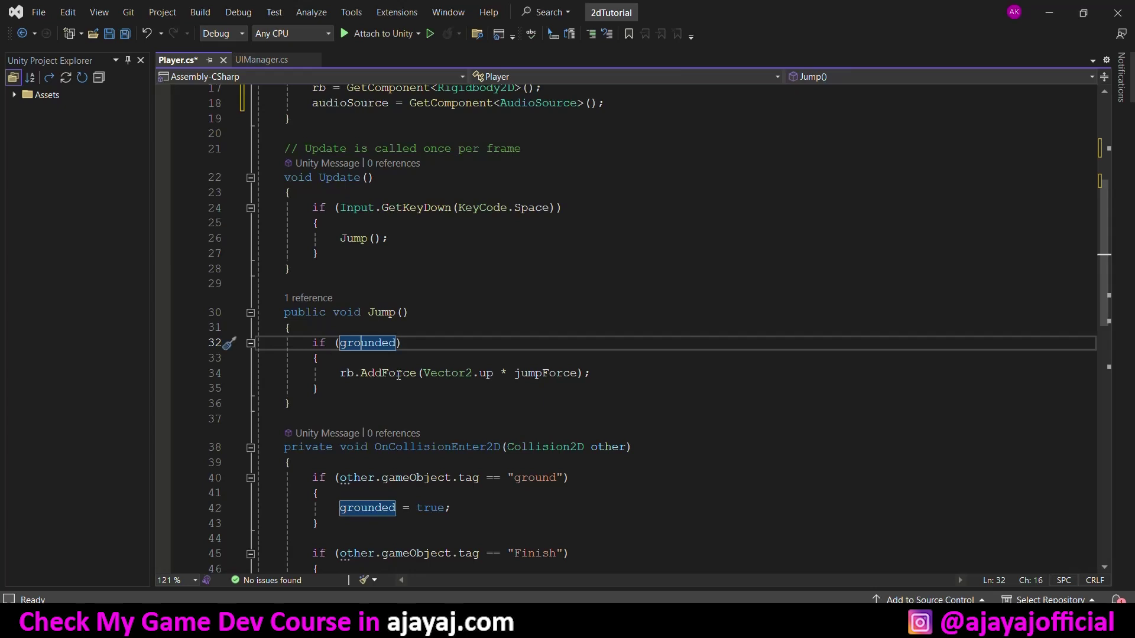
left_click_drag(389, 373, 538, 374)
left_click(627, 372)
key("Return")
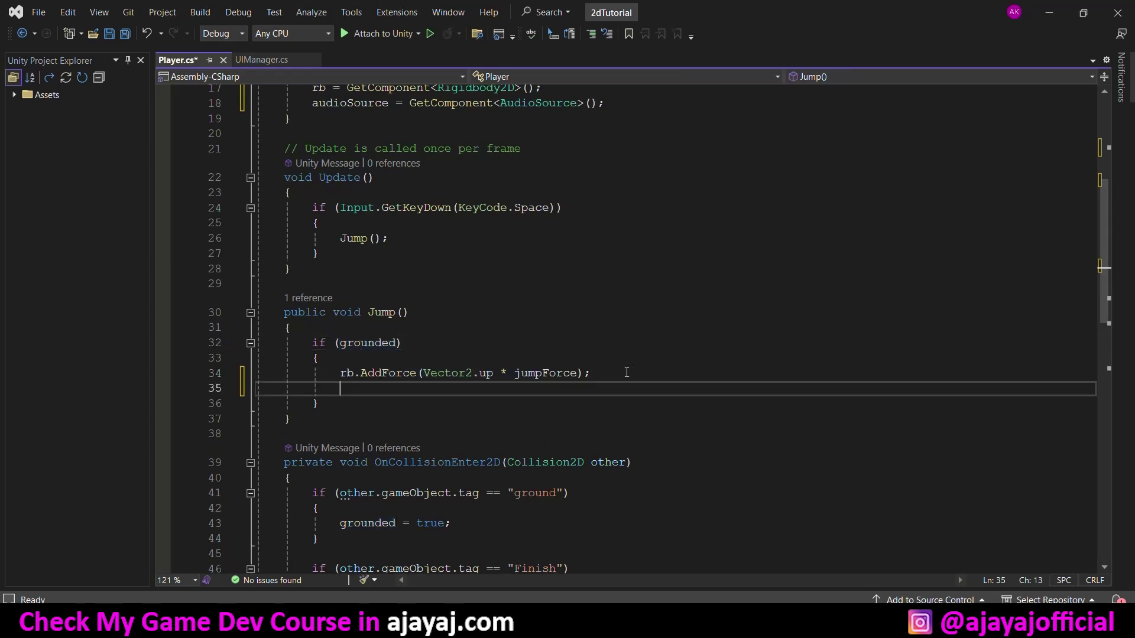
type("aud")
key("Tab")
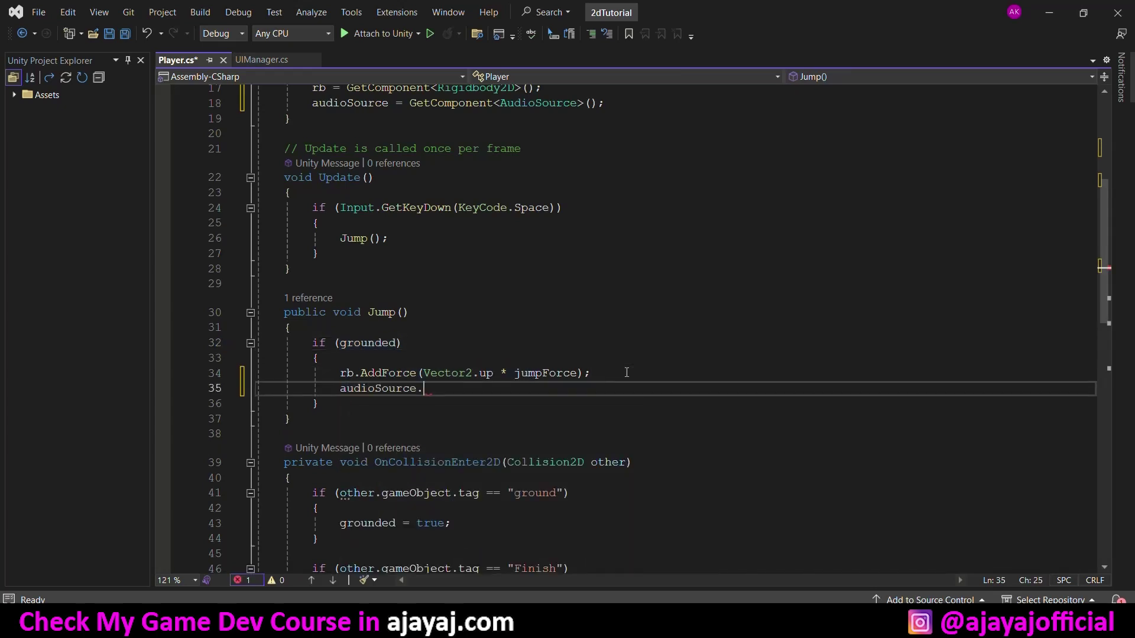
type("Play")
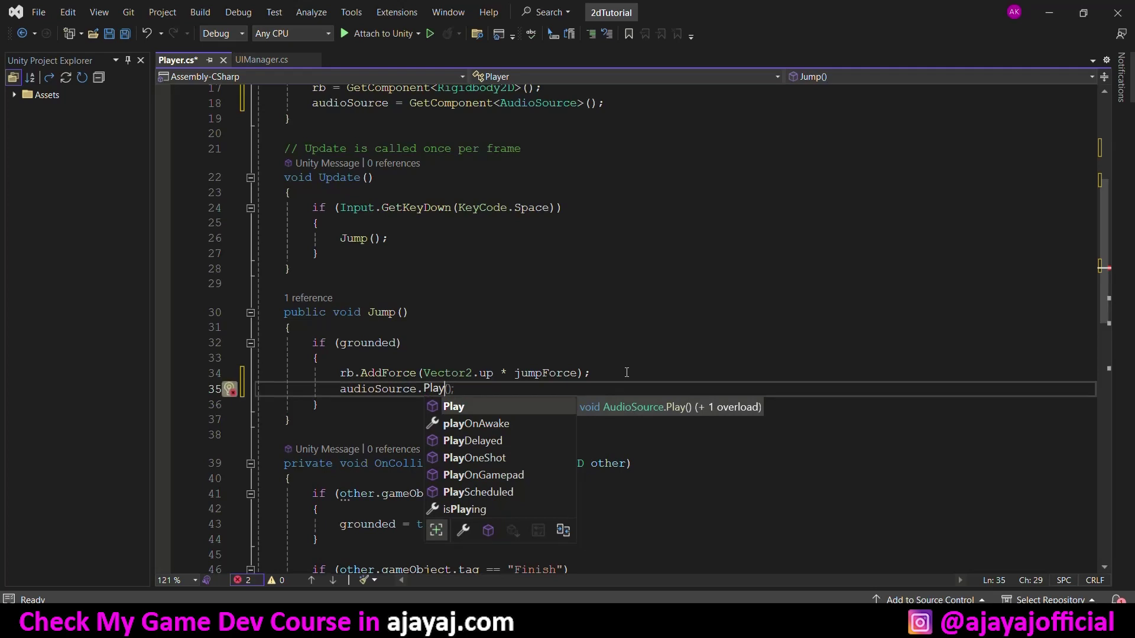
type("OneShot(")
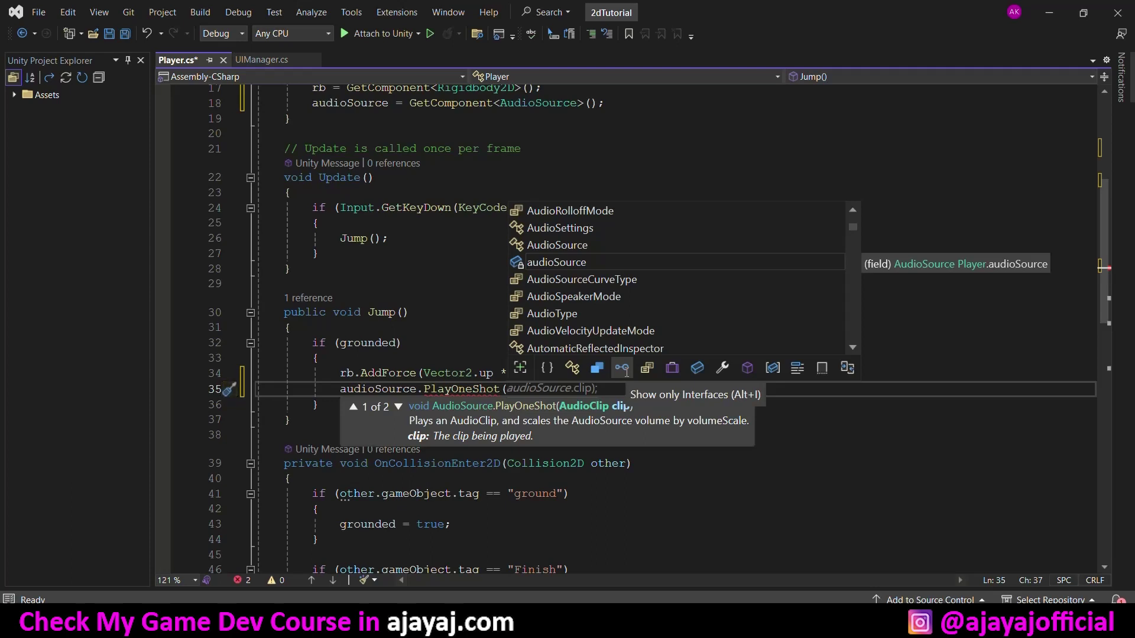
type("jump")
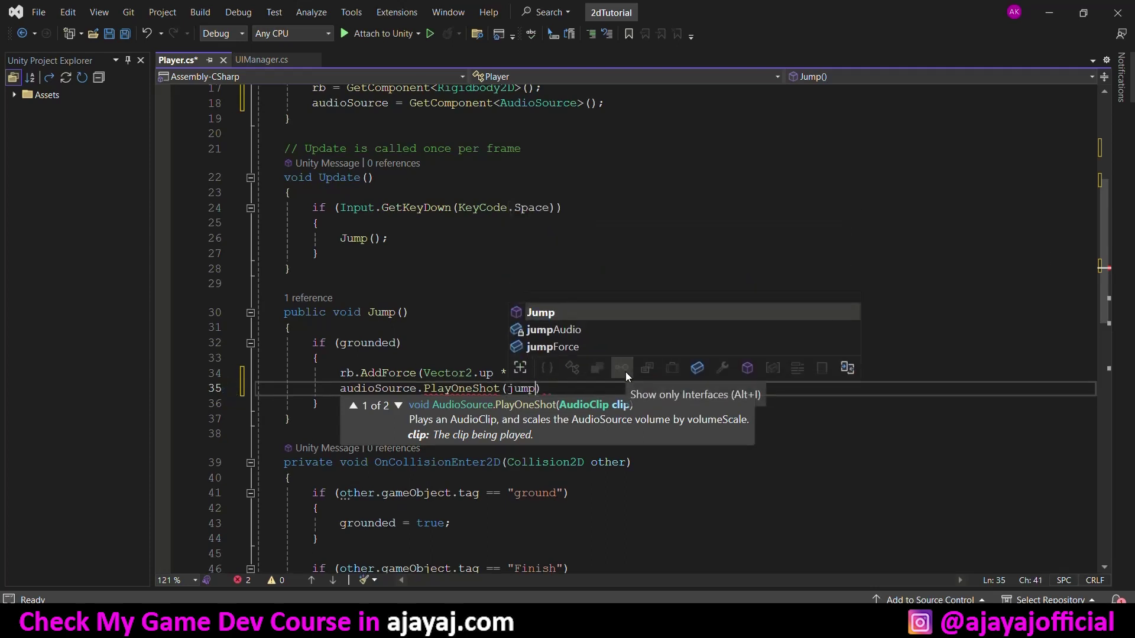
key("Down")
key("Tab")
type(")")
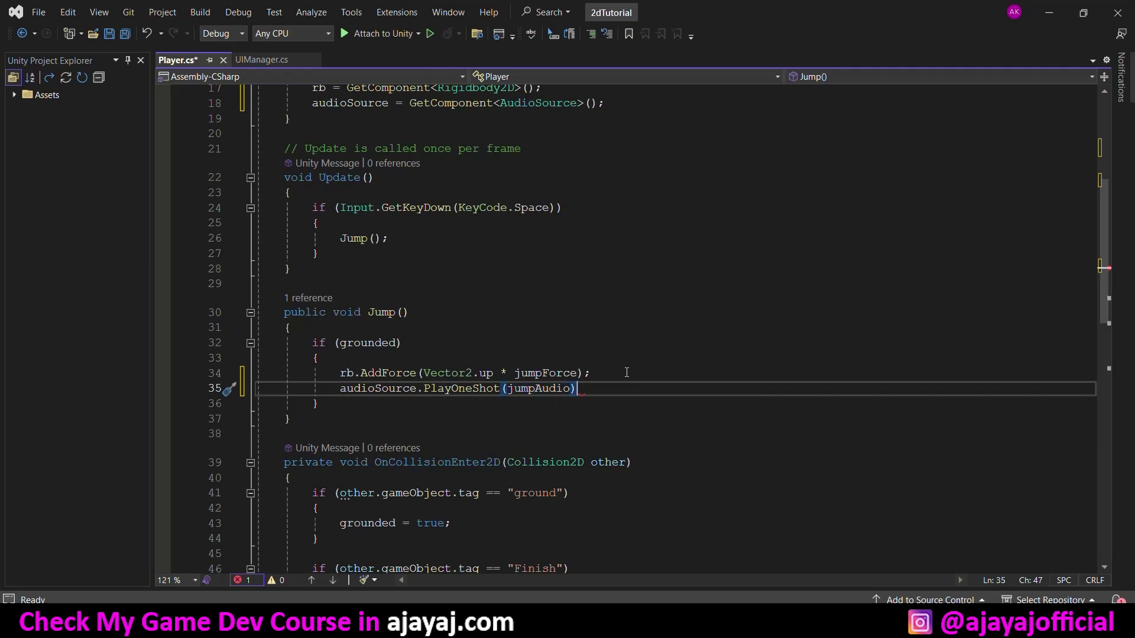
type(";")
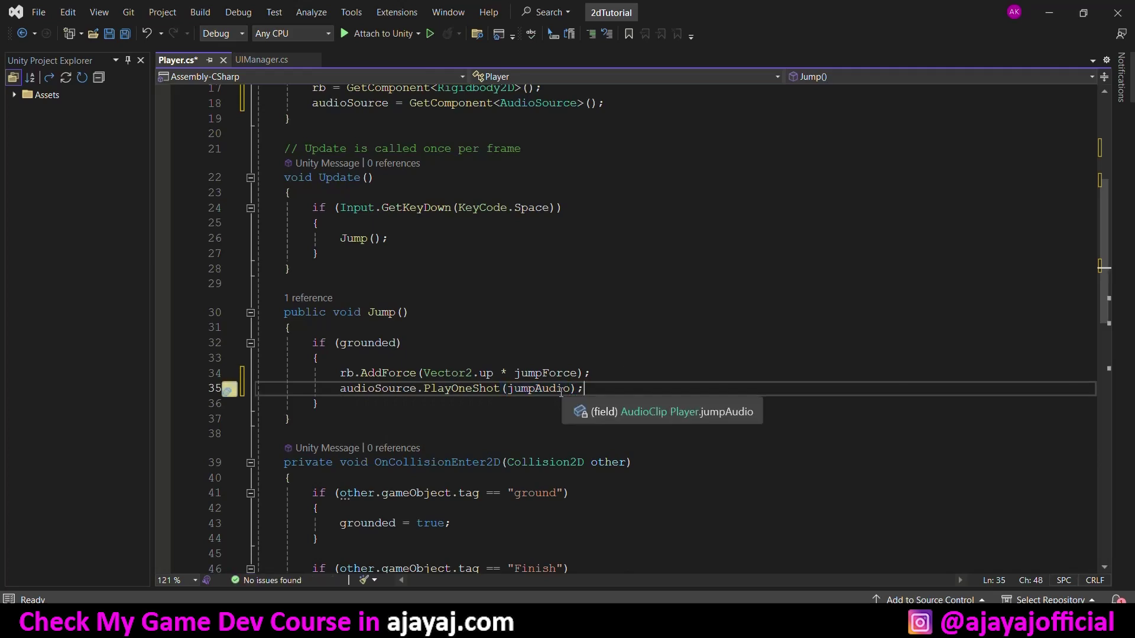
key("ctrl+s")
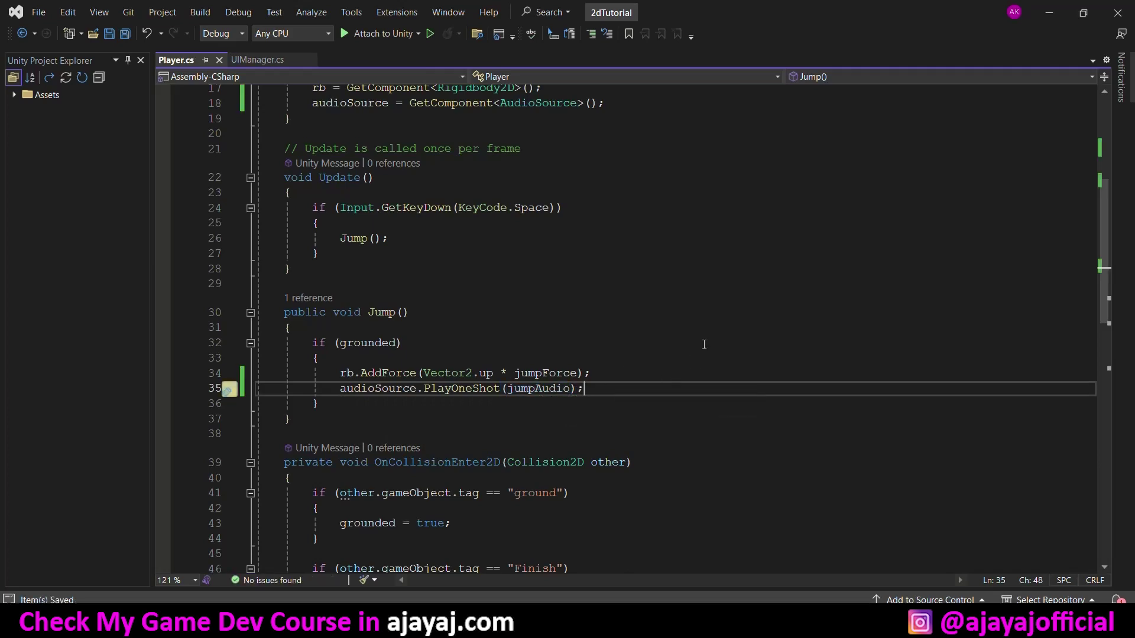
key("alt+Tab")
Step: Assign JUMP 1_8 BIT from the SFX pack's JUMP folder to both players' Jump Audio, then run the game
left_click(778, 125)
left_click(773, 137, "ctrl")
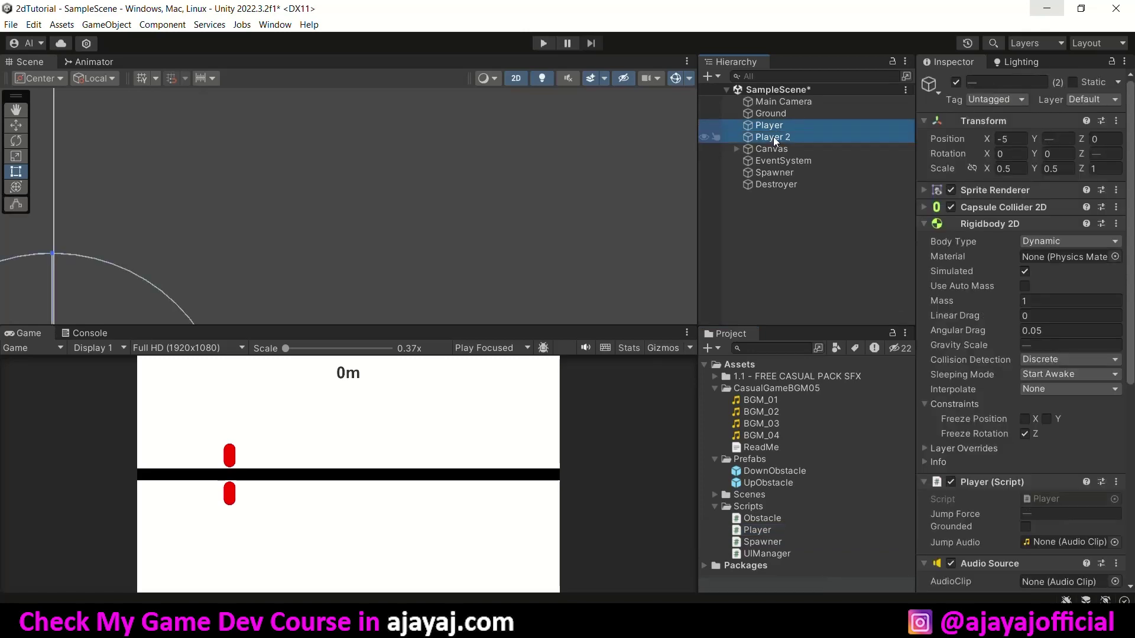
scroll(940, 376, "down", 3)
scroll(952, 356, "down", 3)
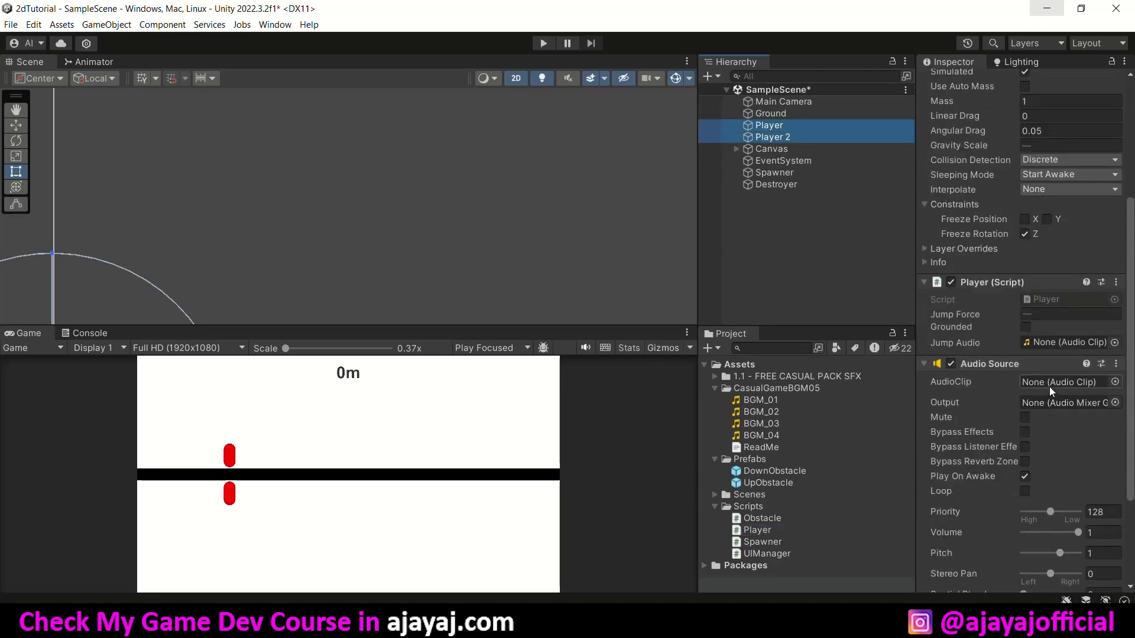
left_click(715, 387)
left_click(715, 378)
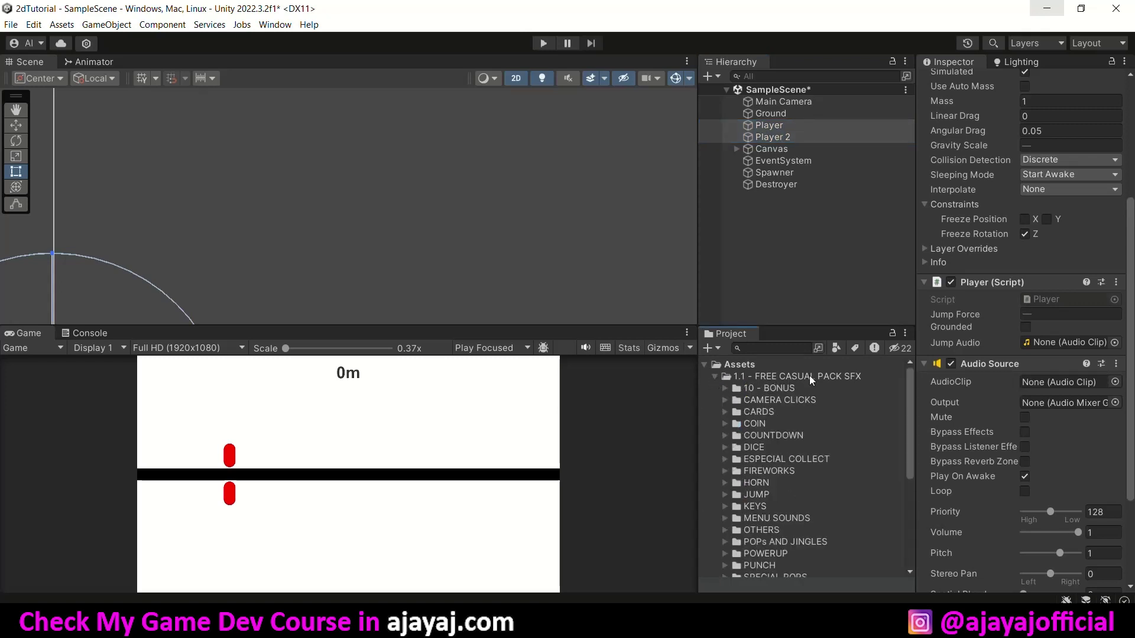
scroll(762, 414, "down", 3)
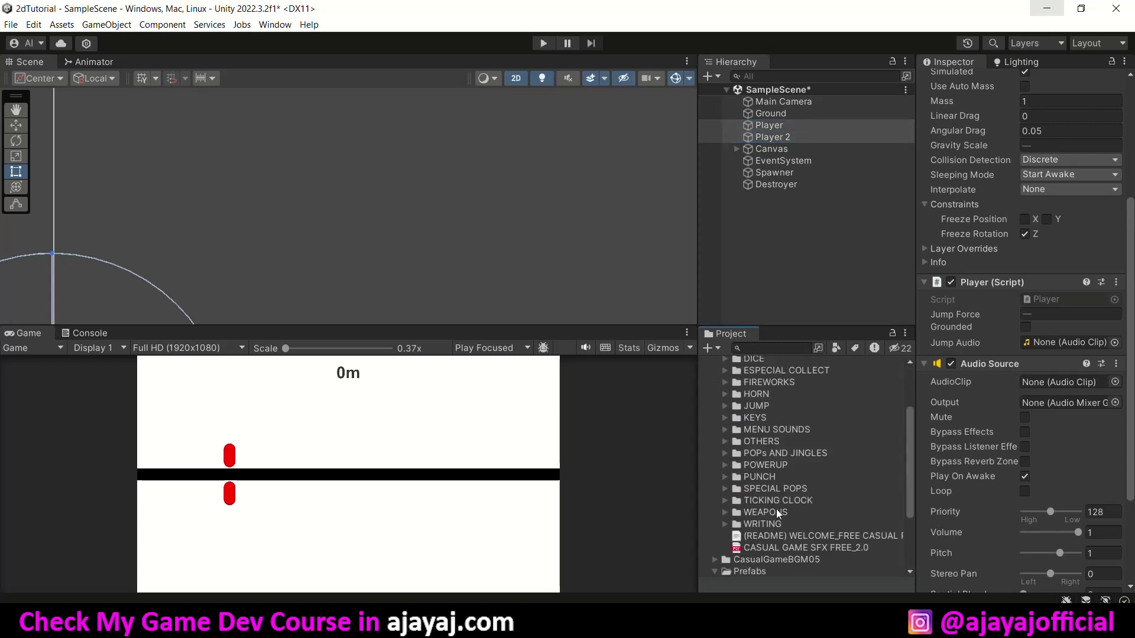
scroll(768, 473, "up", 3)
scroll(771, 453, "down", 2)
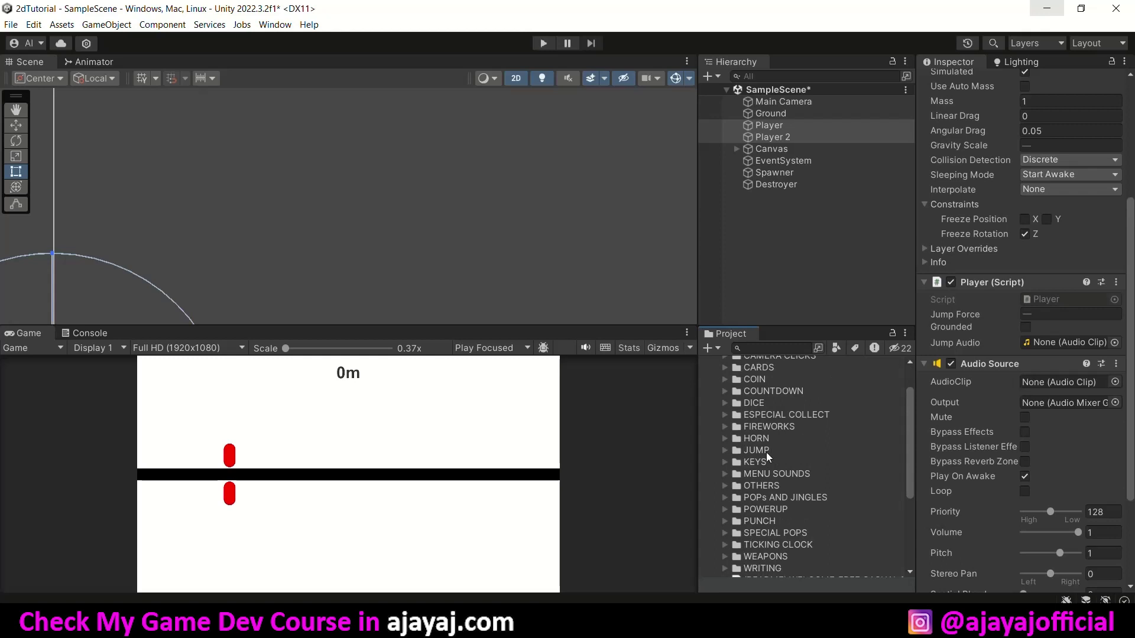
left_click(726, 451)
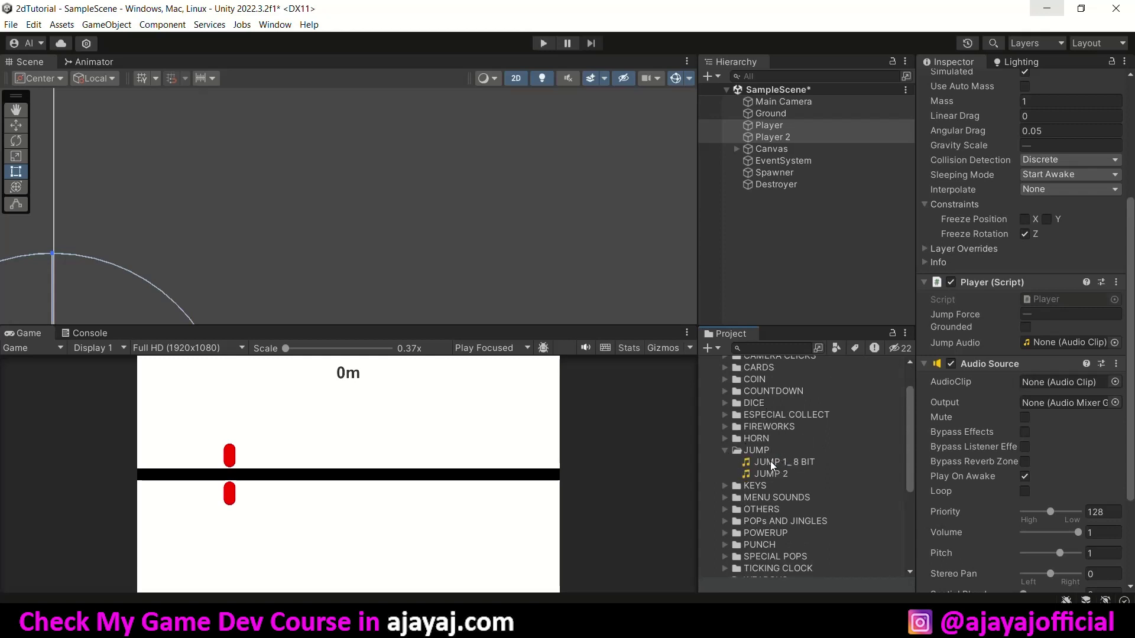
left_click_drag(804, 461, 1046, 343)
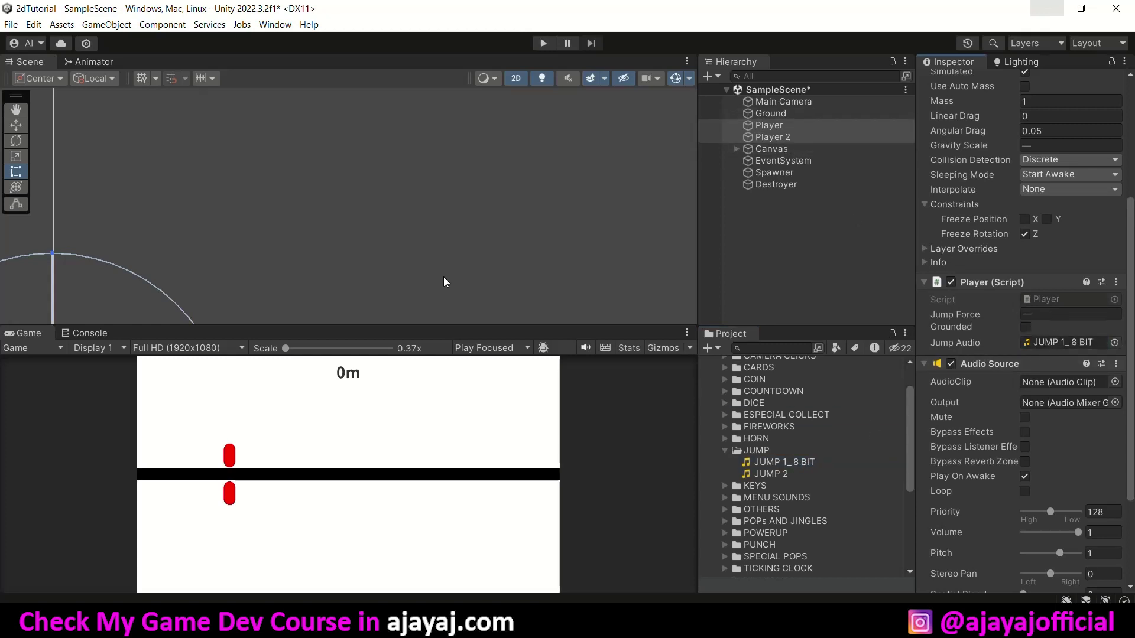
left_click(544, 44)
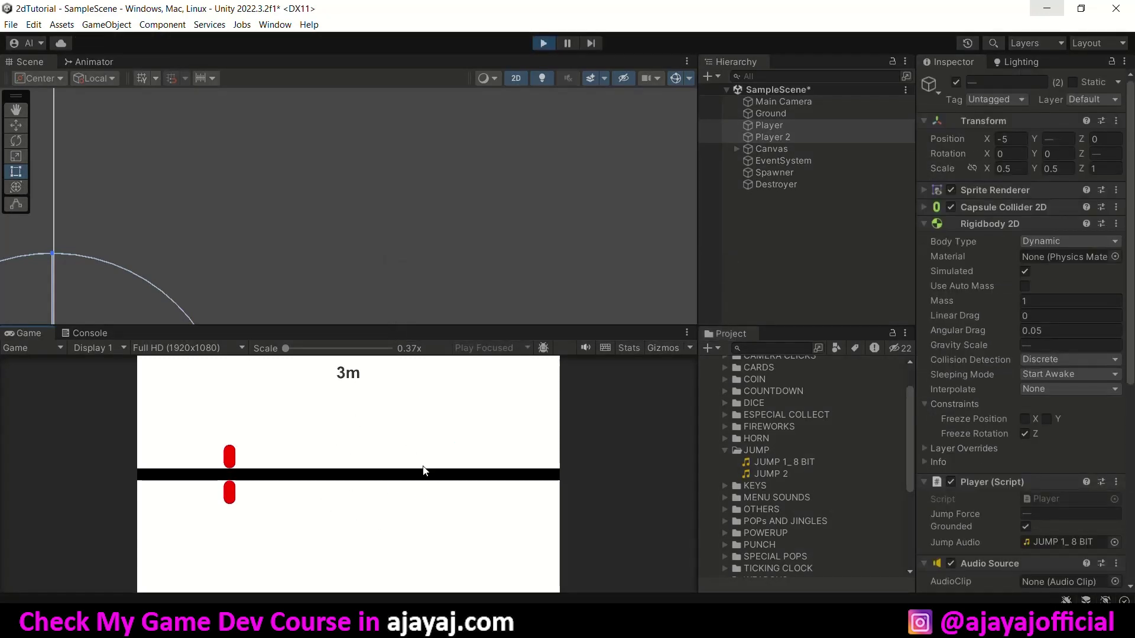
key("space")
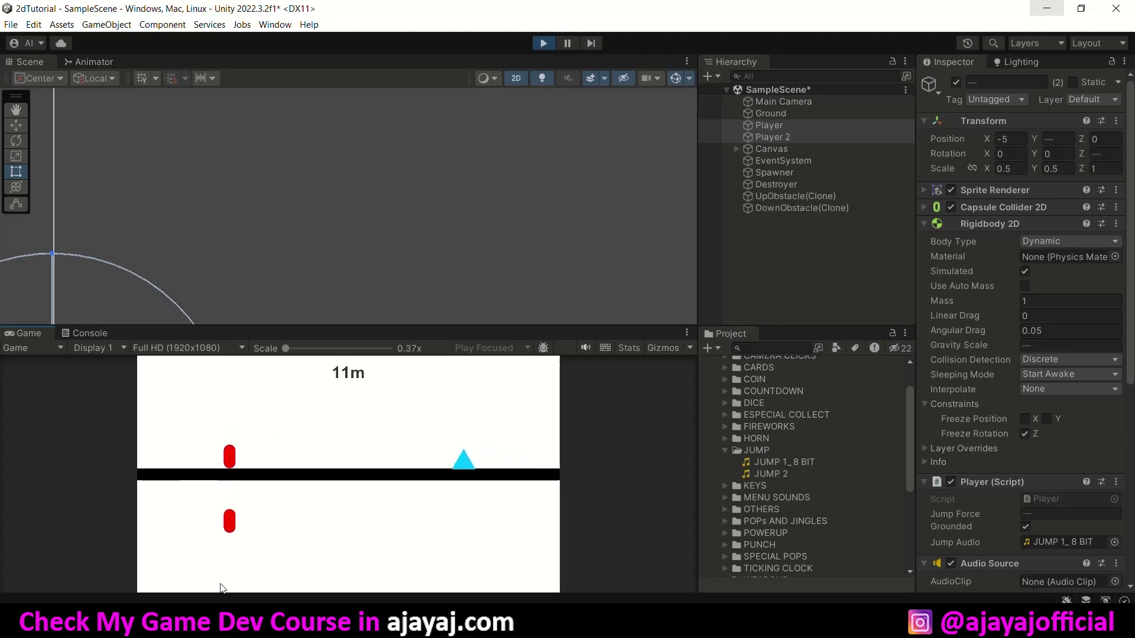
key("space")
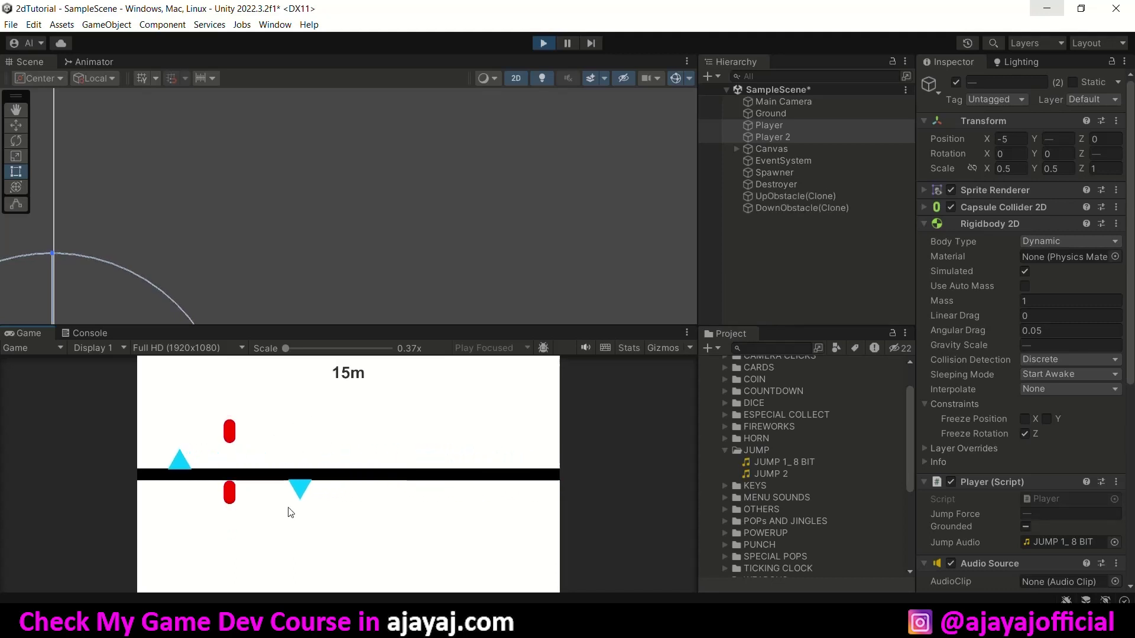
key("space")
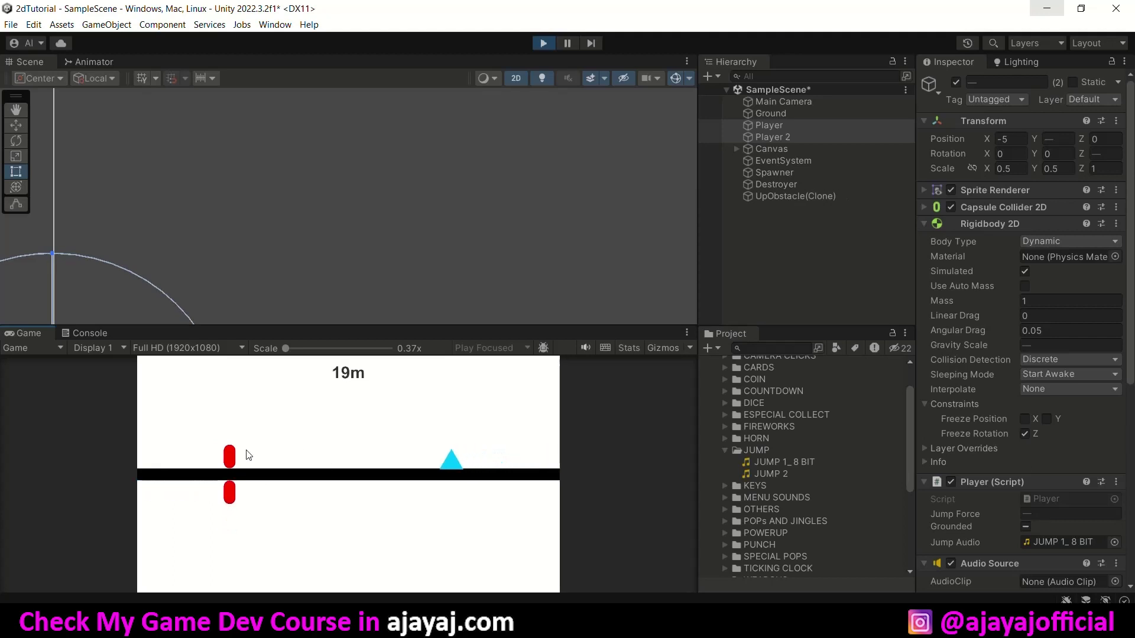
key("space")
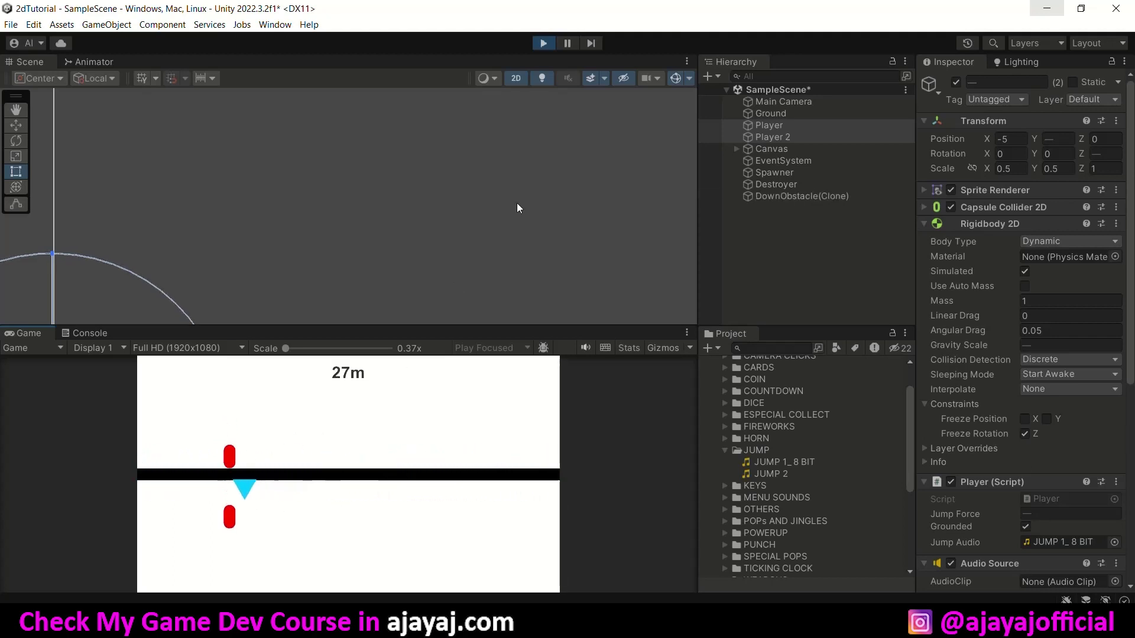
left_click(543, 44)
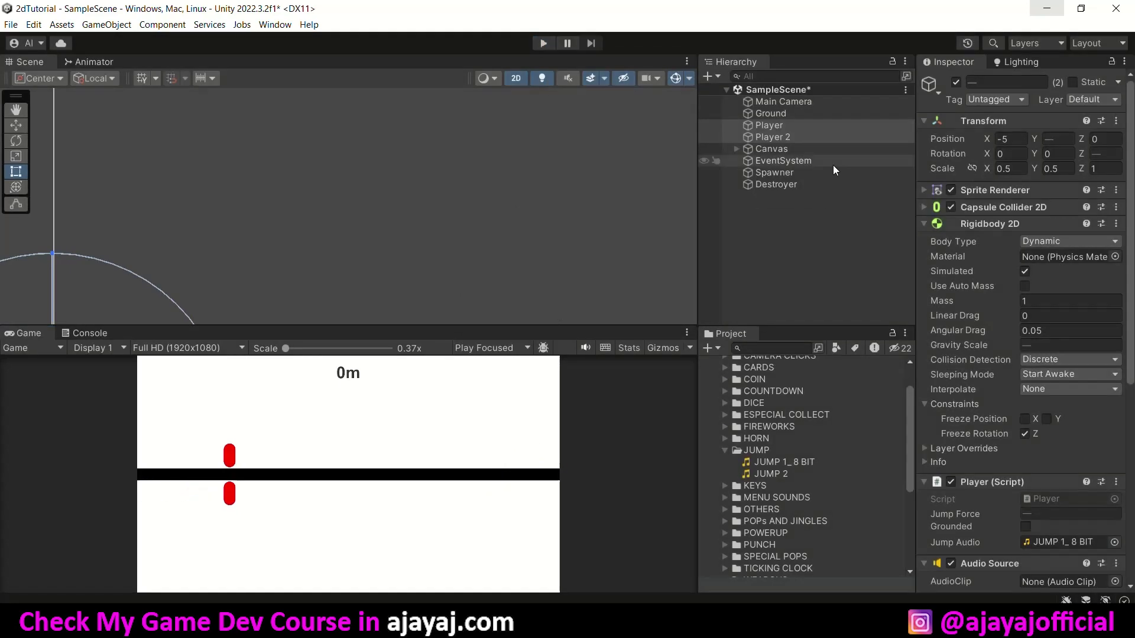
Step: Set the Canvas Audio Source volume for the BGM_02 music to 0.6
left_click(779, 149)
scroll(973, 393, "down", 3)
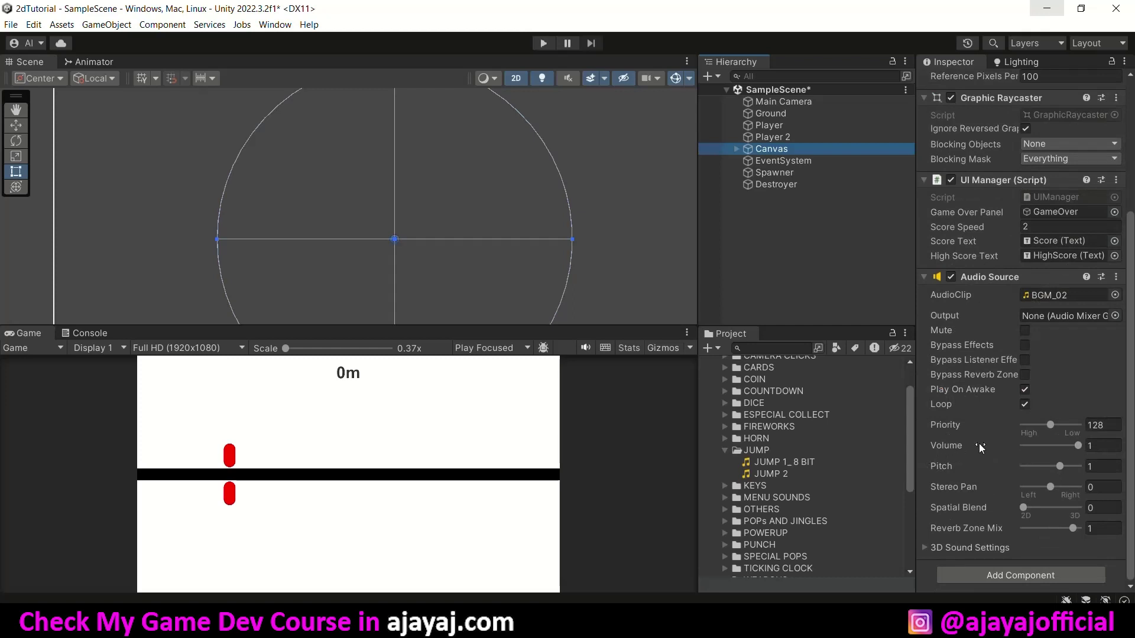
left_click(1102, 446)
type("0.")
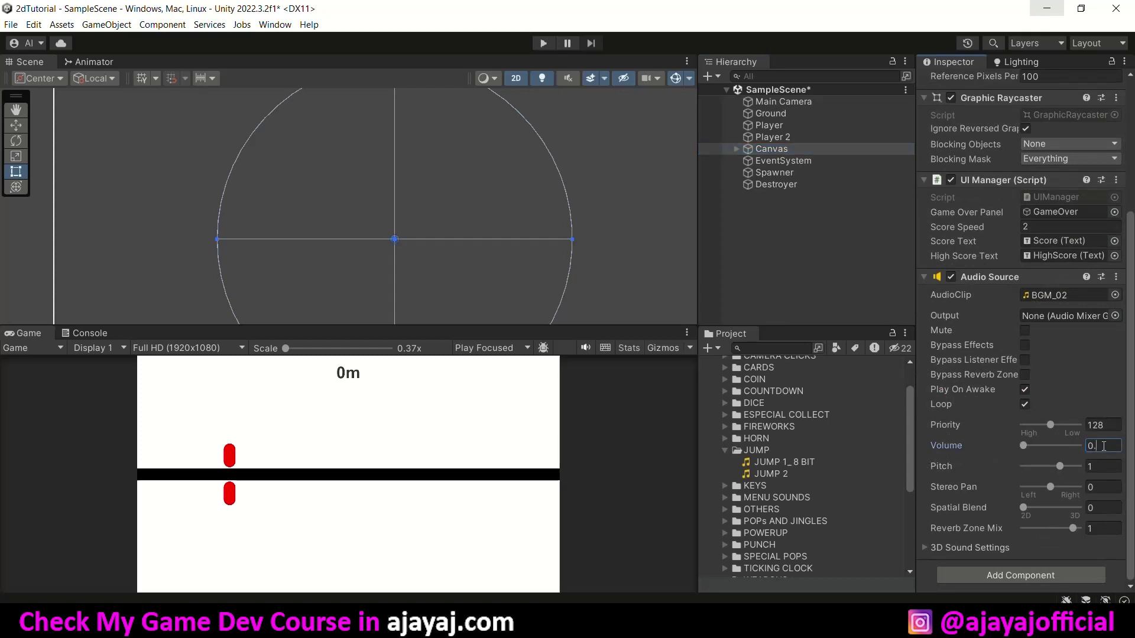
type("6")
Step: Set the Audio Source volume of Player and Player 2 to 0.8
left_click(769, 125)
left_click(772, 137, "ctrl")
scroll(993, 356, "down", 2)
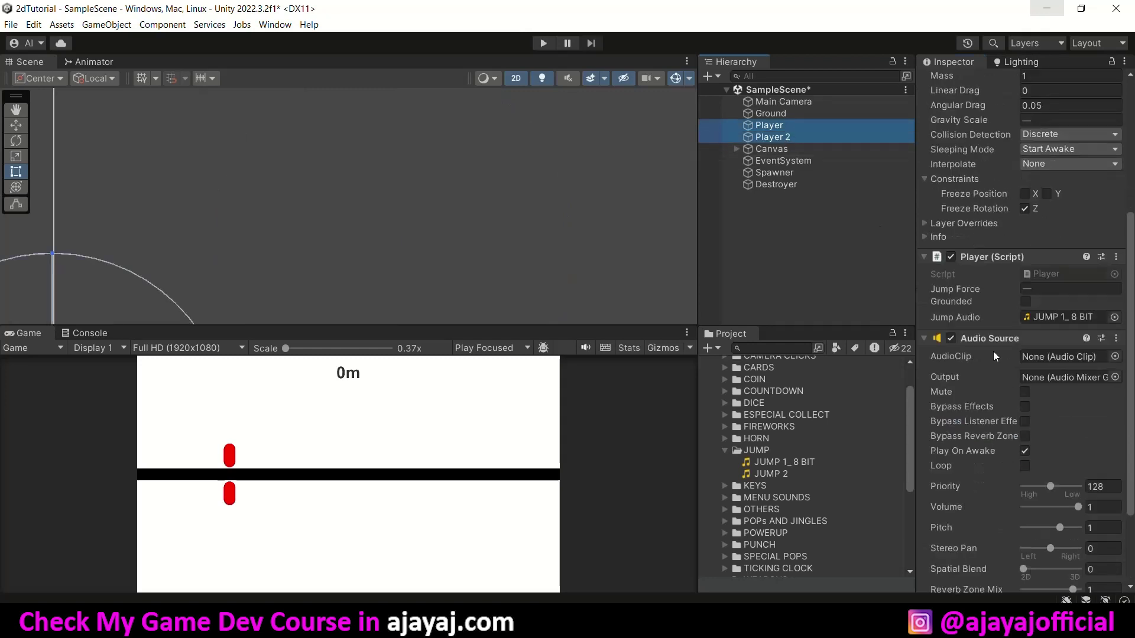
scroll(993, 351, "down", 1)
left_click(1103, 471)
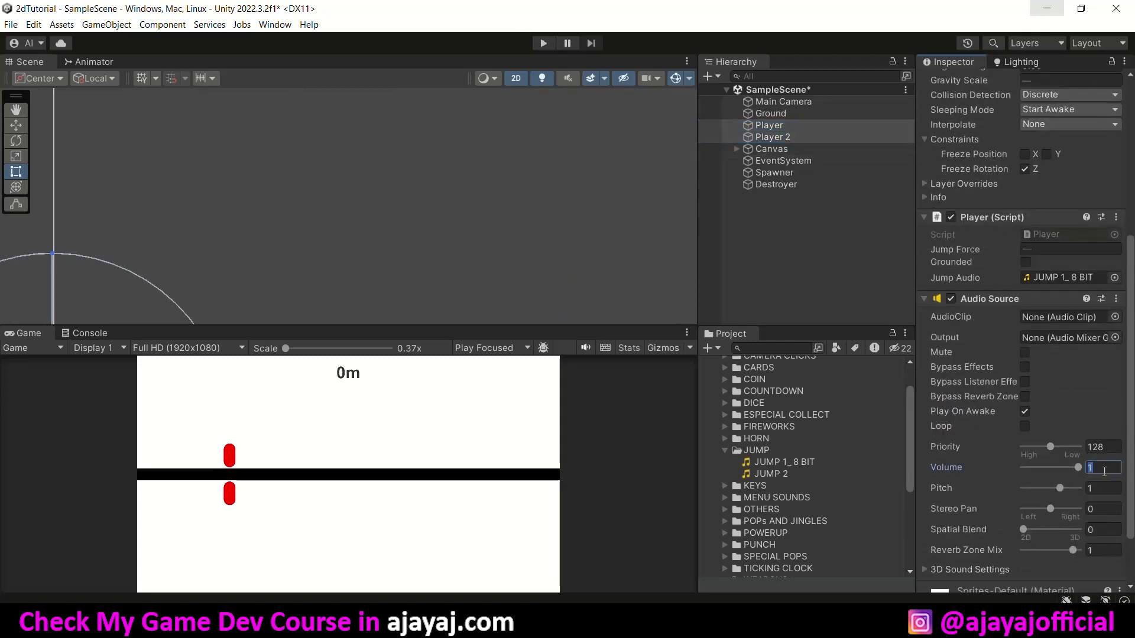
type("0.8")
scroll(970, 458, "down", 1)
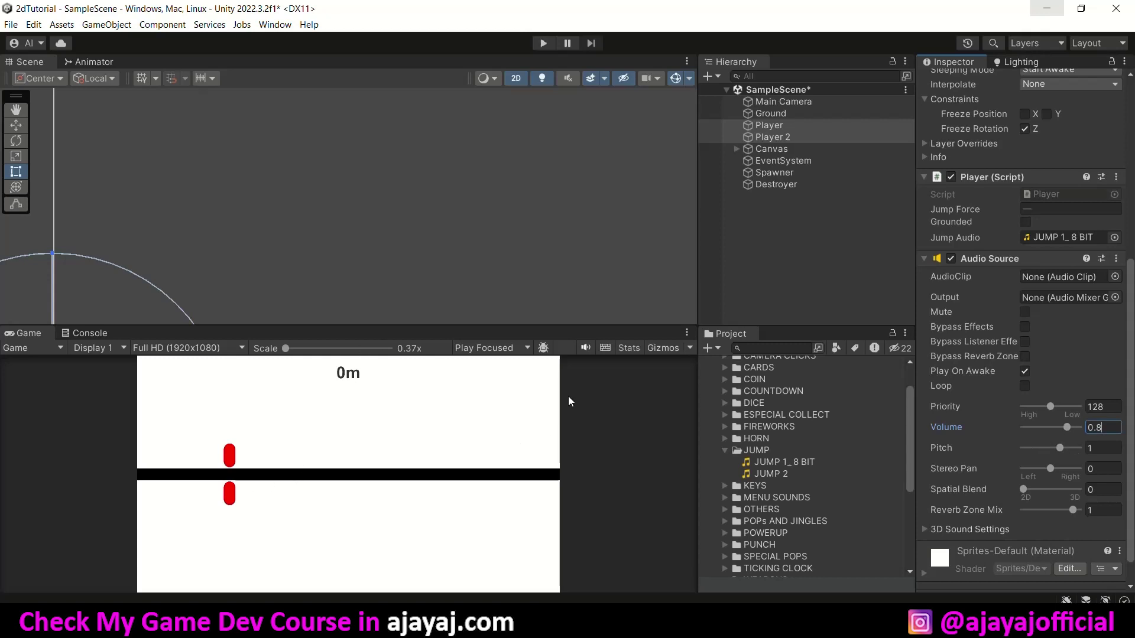
Step: Preview Punch_01 from the PUNCH folder, close the player, and return to Player.cs in Visual Studio
scroll(800, 468, "down", 3)
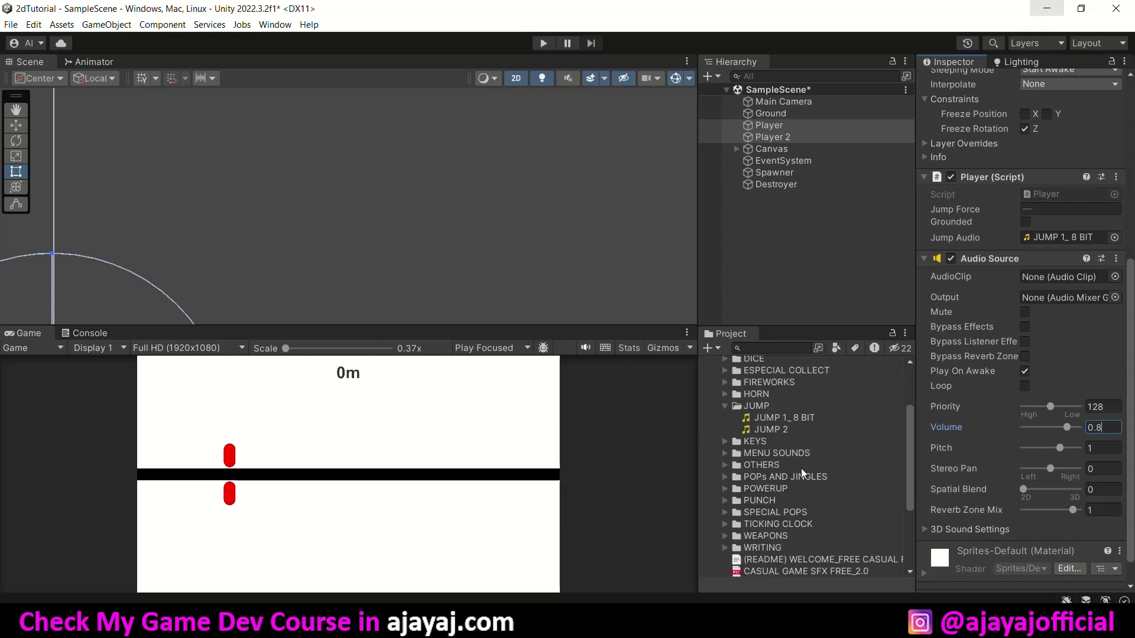
left_click(726, 501)
scroll(769, 513, "down", 3)
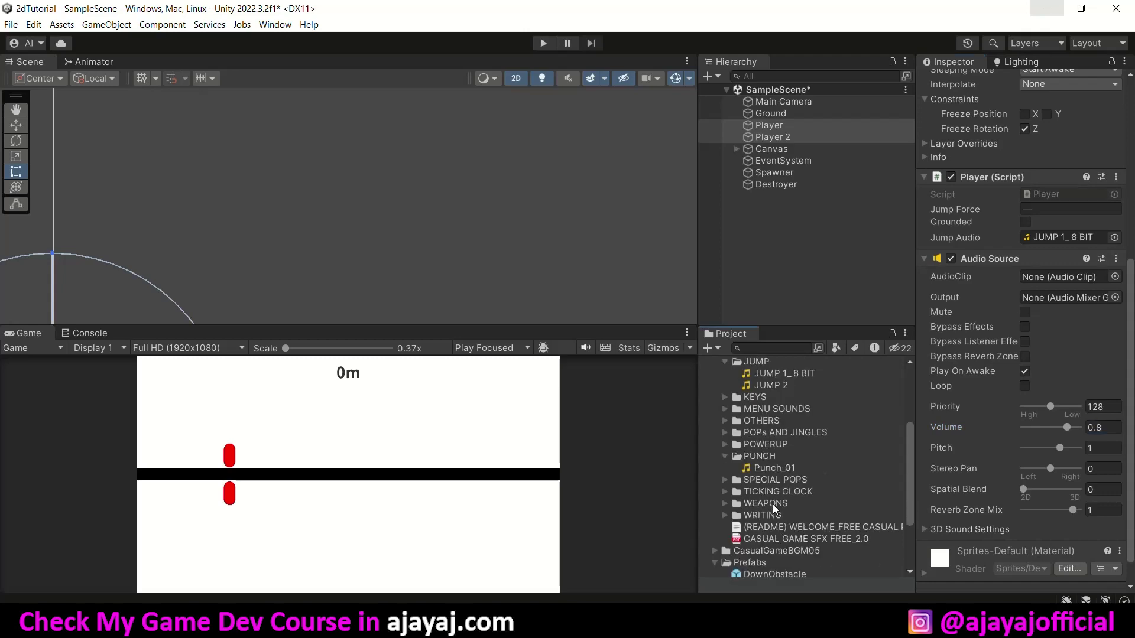
double_click(776, 469)
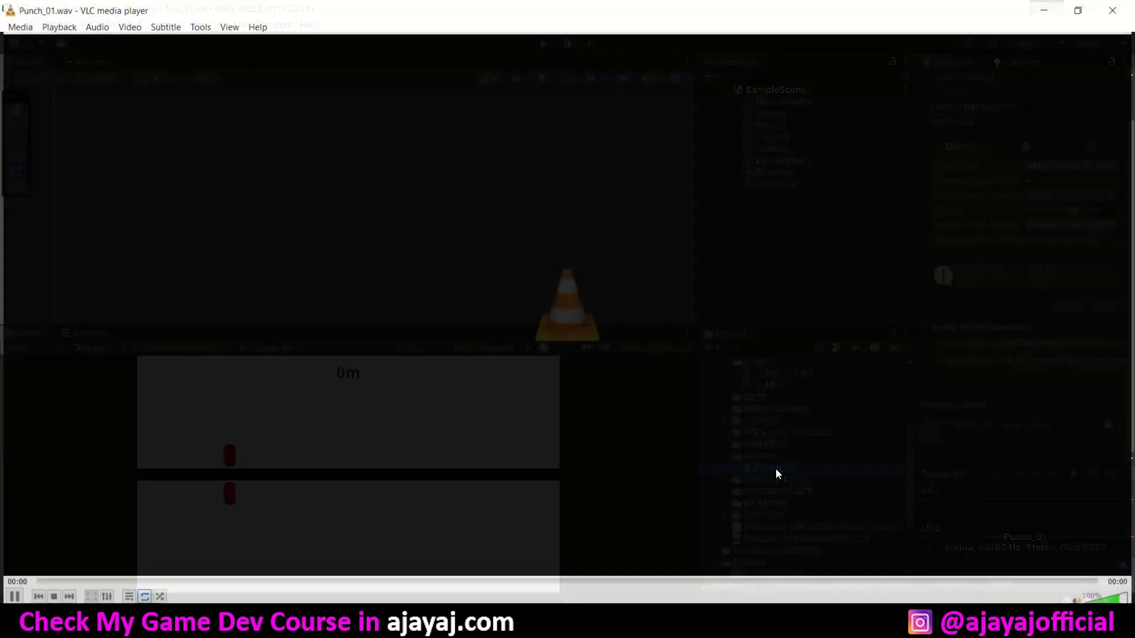
left_click(1117, 9)
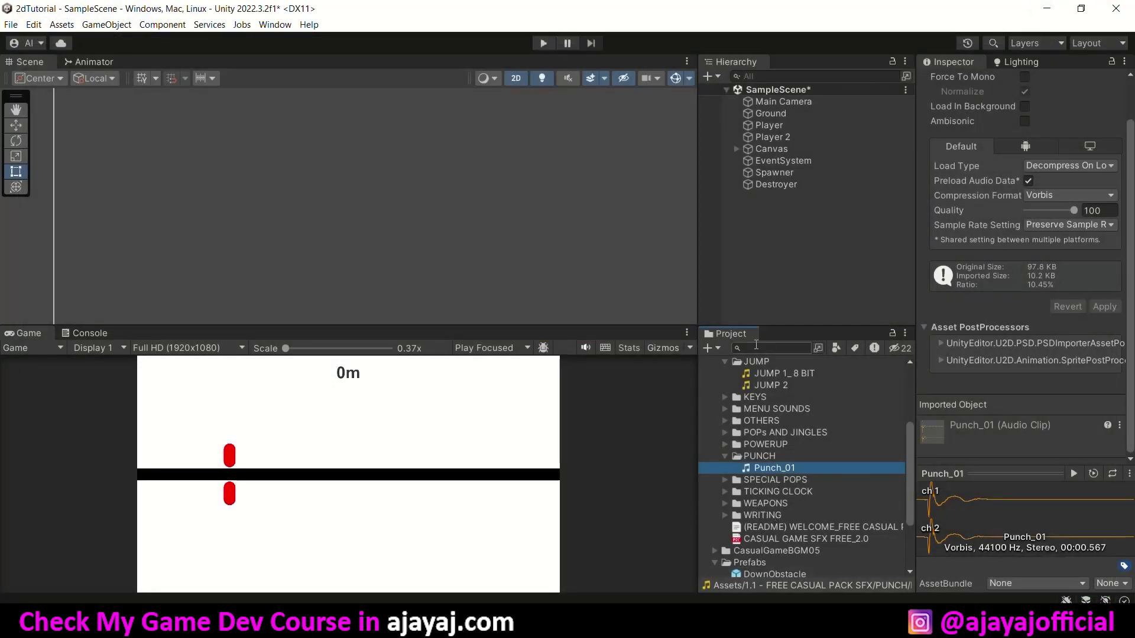
key("alt+Tab")
Step: Duplicate the jumpAudio field as a new hiAudio AudioClip field, then select Player in Unity
scroll(612, 414, "up", 1)
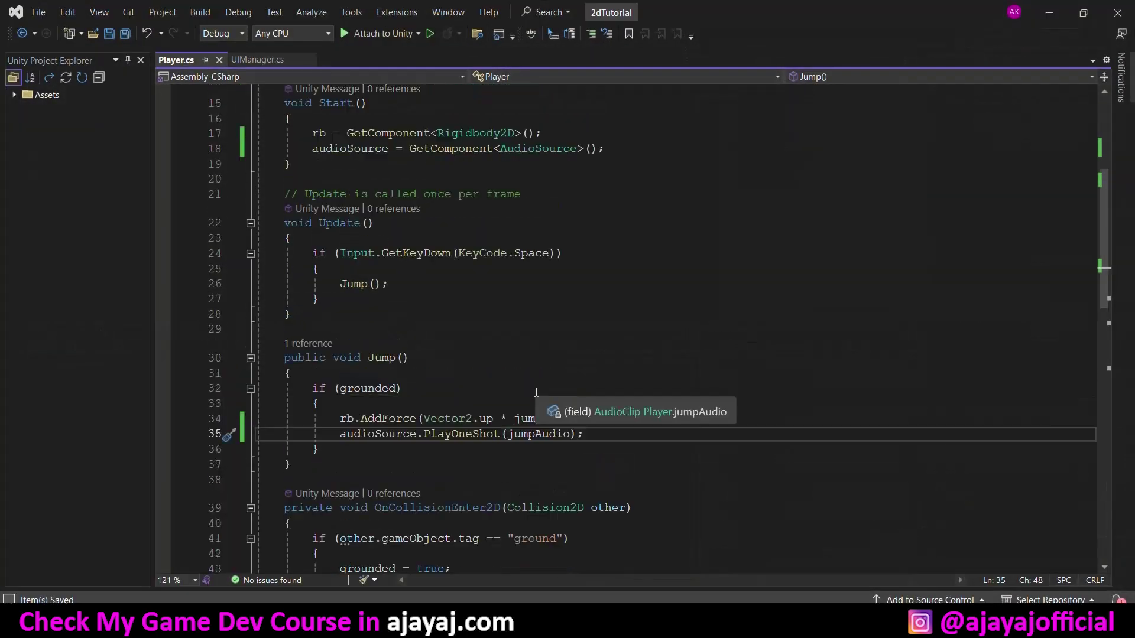
scroll(611, 414, "up", 5)
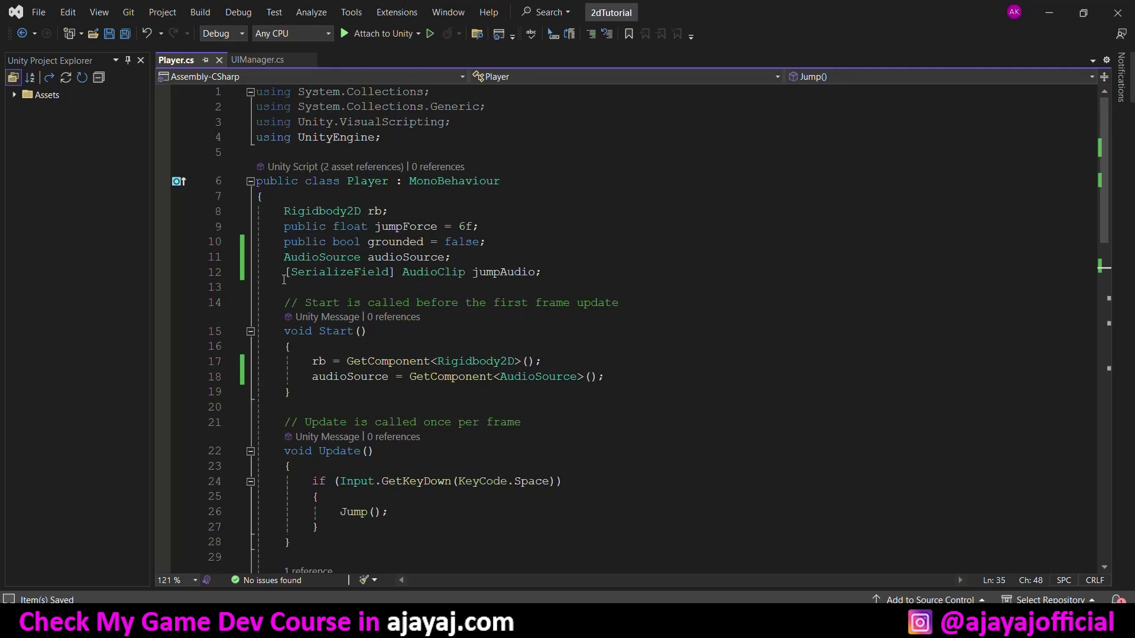
left_click_drag(285, 272, 541, 272)
key("ctrl+d")
left_click(502, 288)
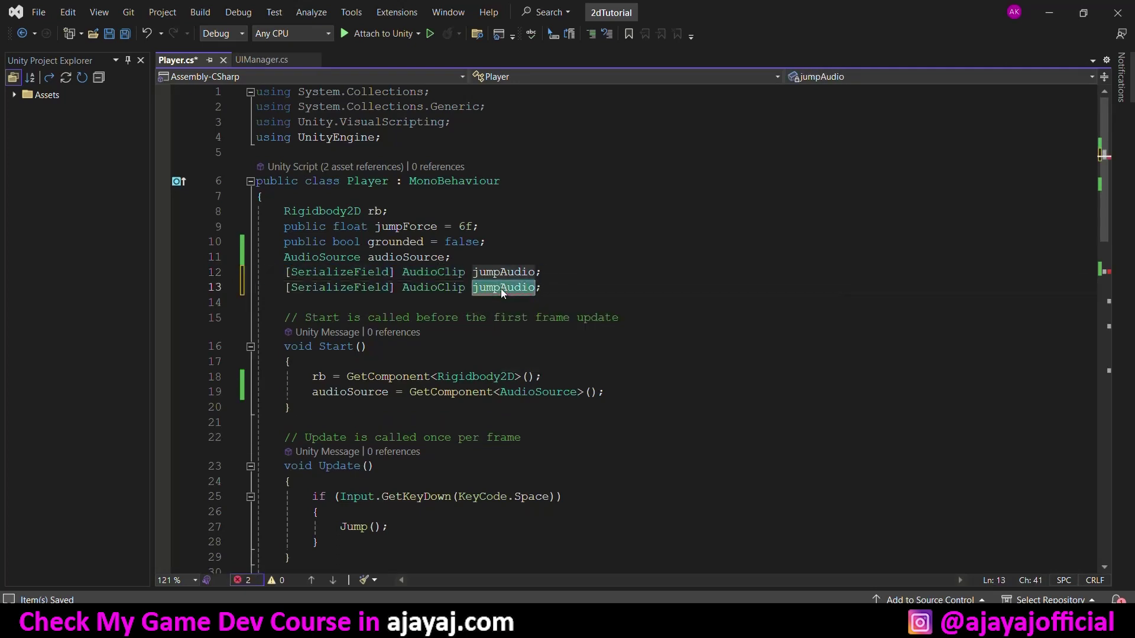
type("hiAudio")
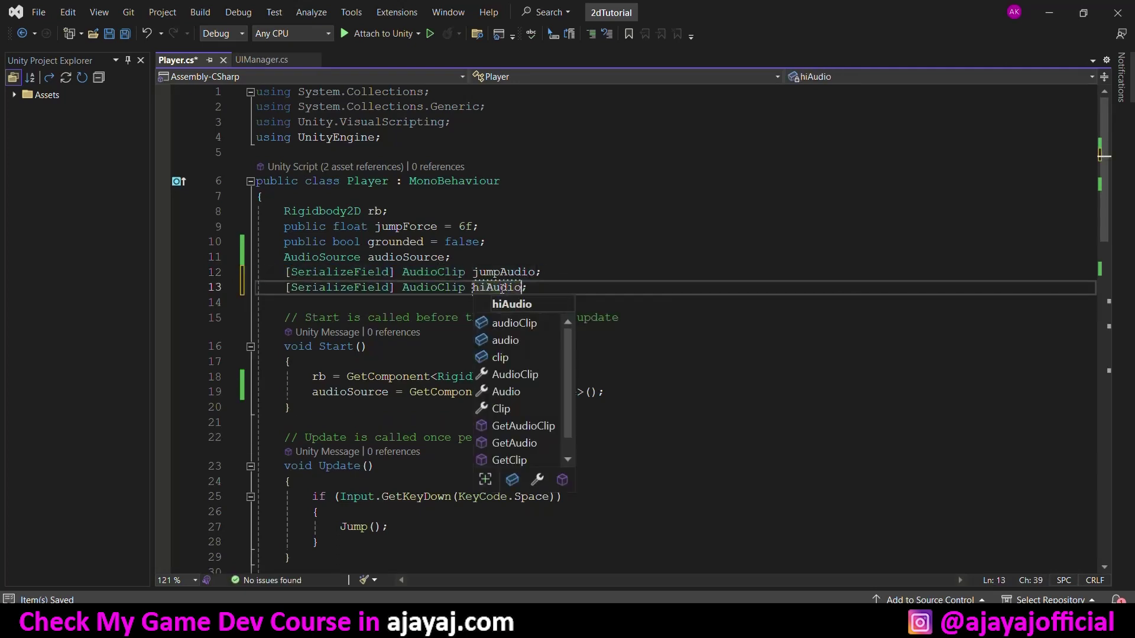
key("Escape")
key("Up")
key("Up")
key("Up")
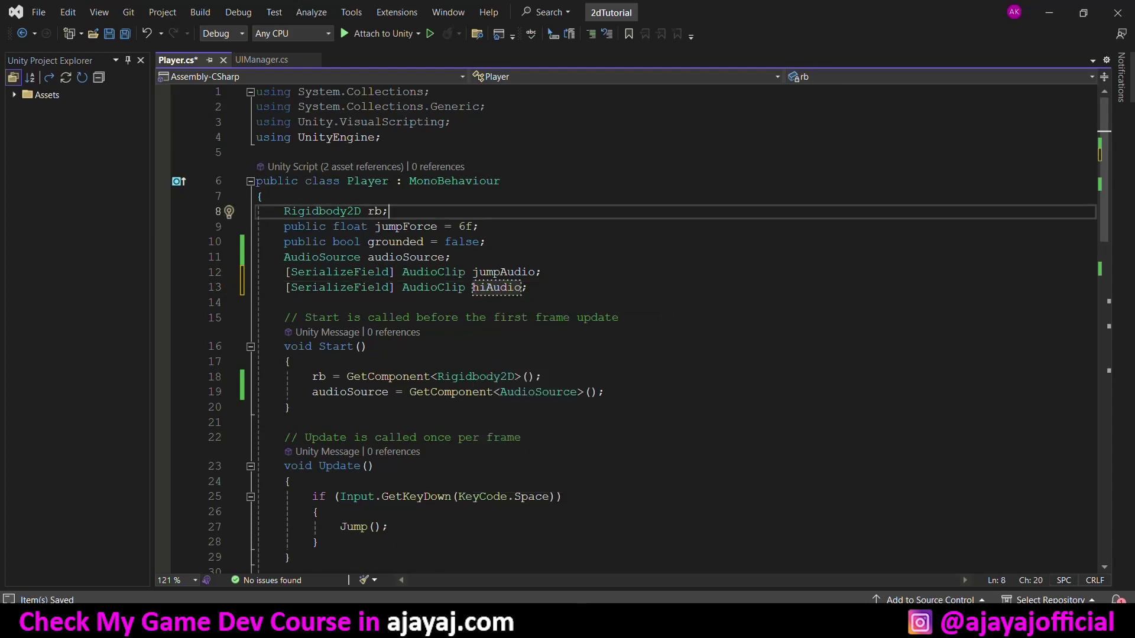
key("alt+Tab")
left_click(785, 124)
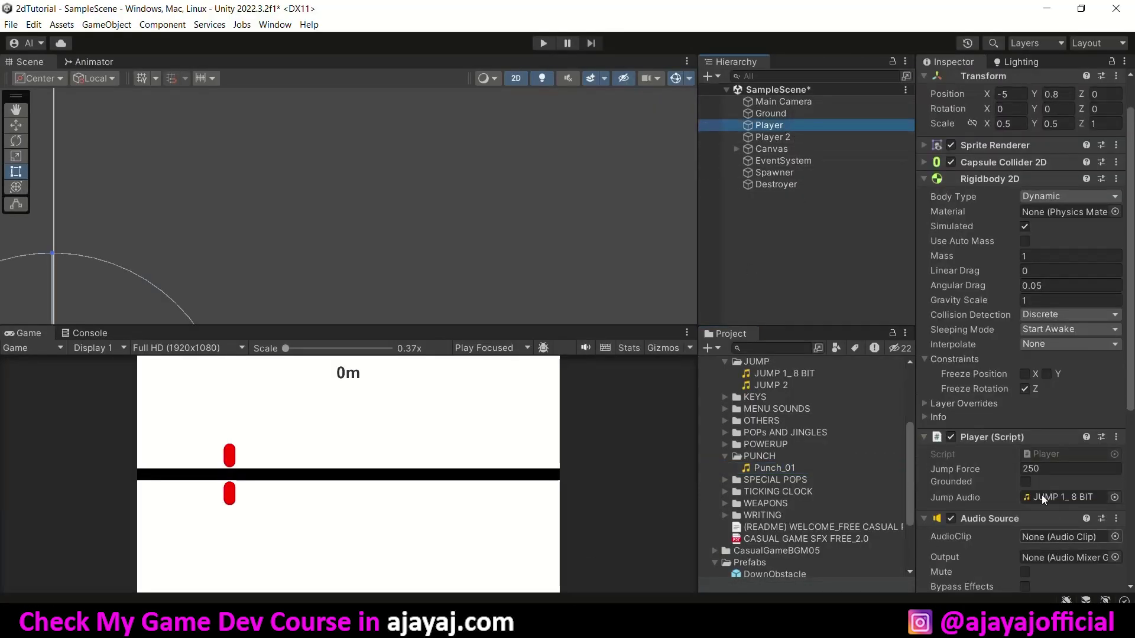
Step: Review the Player's Audio Source in the Inspector, then return to Player.cs
scroll(1044, 487, "down", 3)
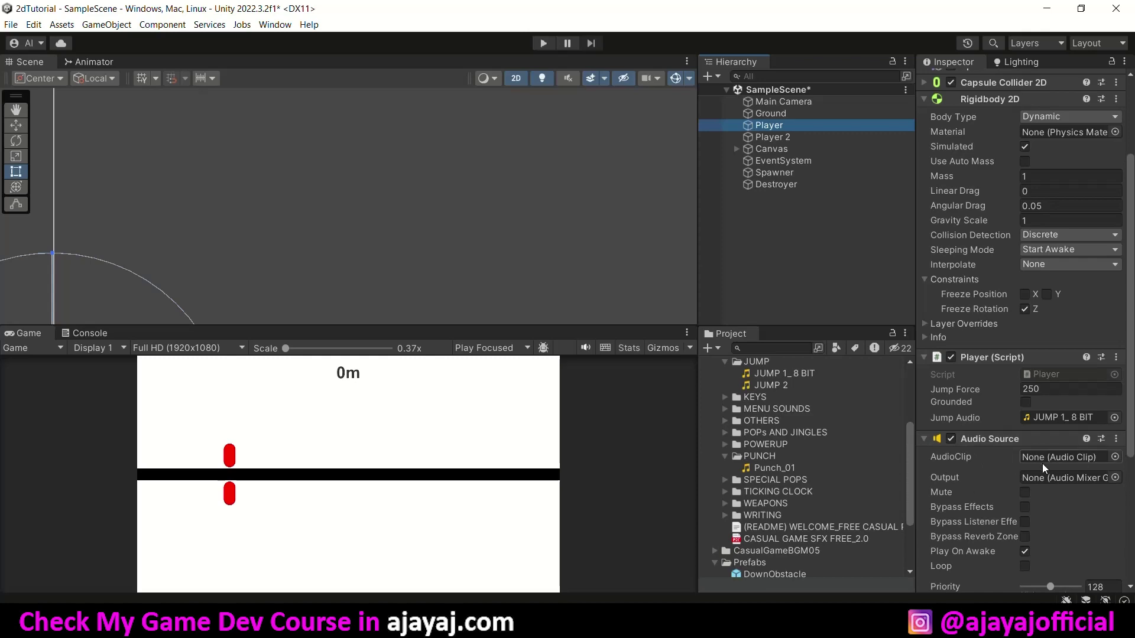
key("alt+Tab")
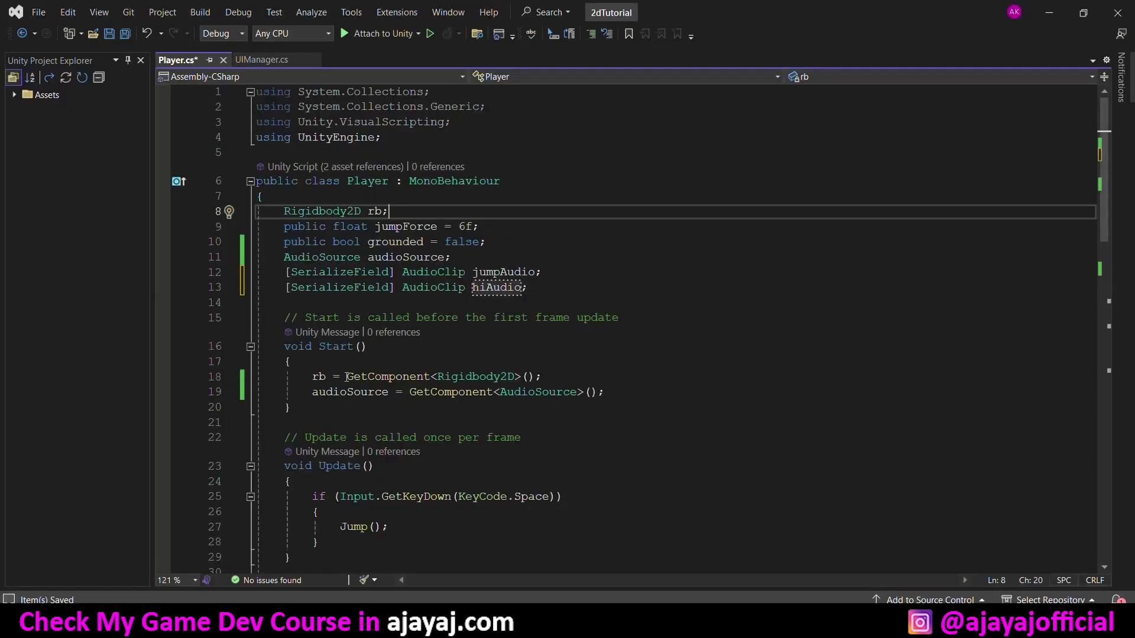
Step: Copy the jumpAudio PlayOneShot line and locate the Finish-tag collision block
scroll(346, 377, "down", 2)
scroll(372, 369, "down", 3)
scroll(398, 363, "down", 3)
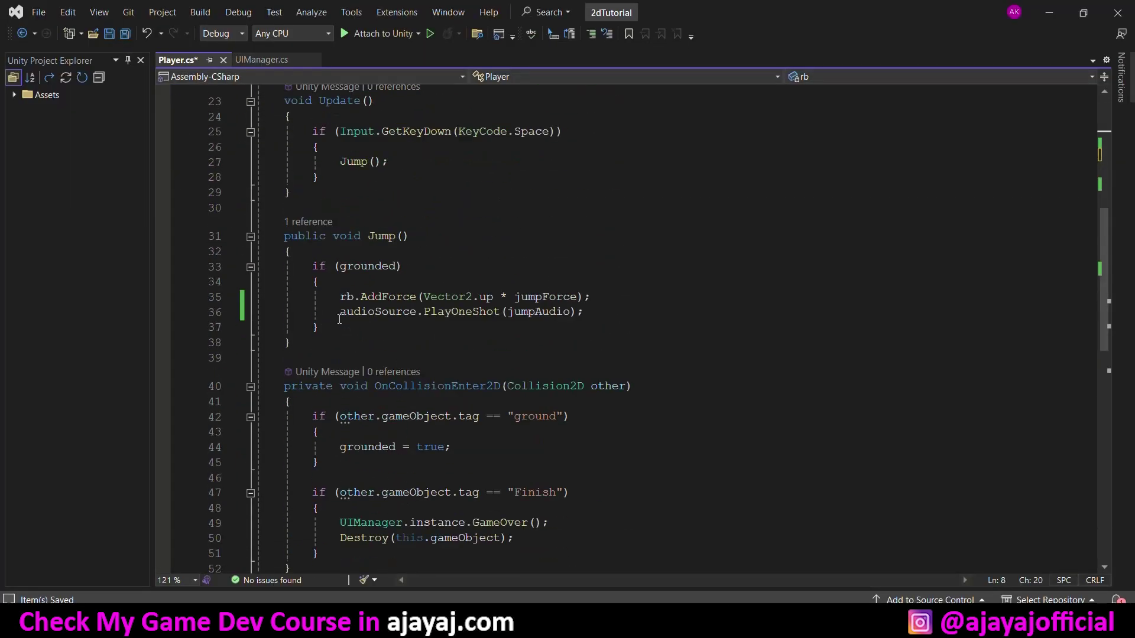
left_click_drag(340, 319, 588, 314)
key("ctrl+c")
scroll(594, 319, "down", 1)
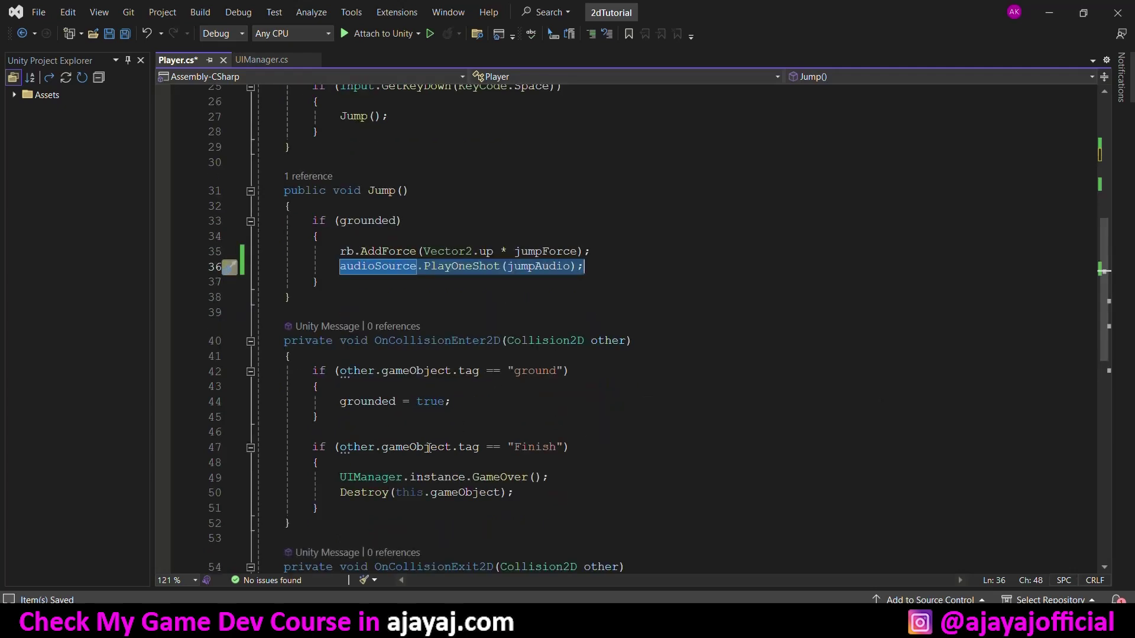
left_click_drag(402, 401, 452, 401)
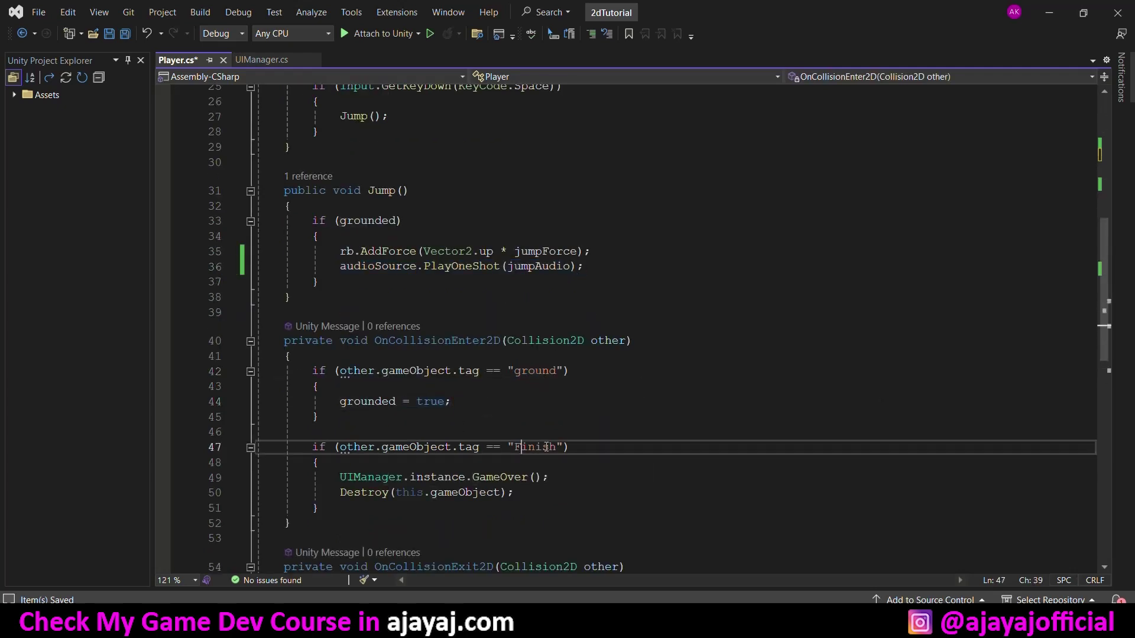
left_click_drag(335, 447, 570, 447)
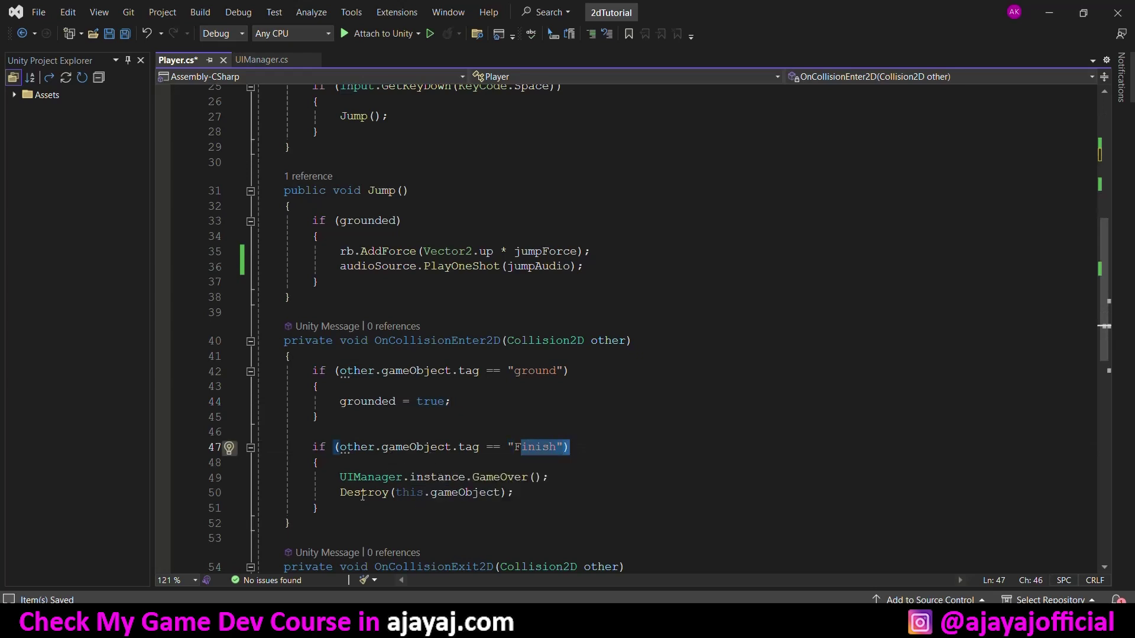
Step: Paste audioSource.PlayOneShot(hitAudio); on a new line below UIManager.instance.GameOver()
left_click_drag(362, 493, 513, 493)
left_click(577, 477)
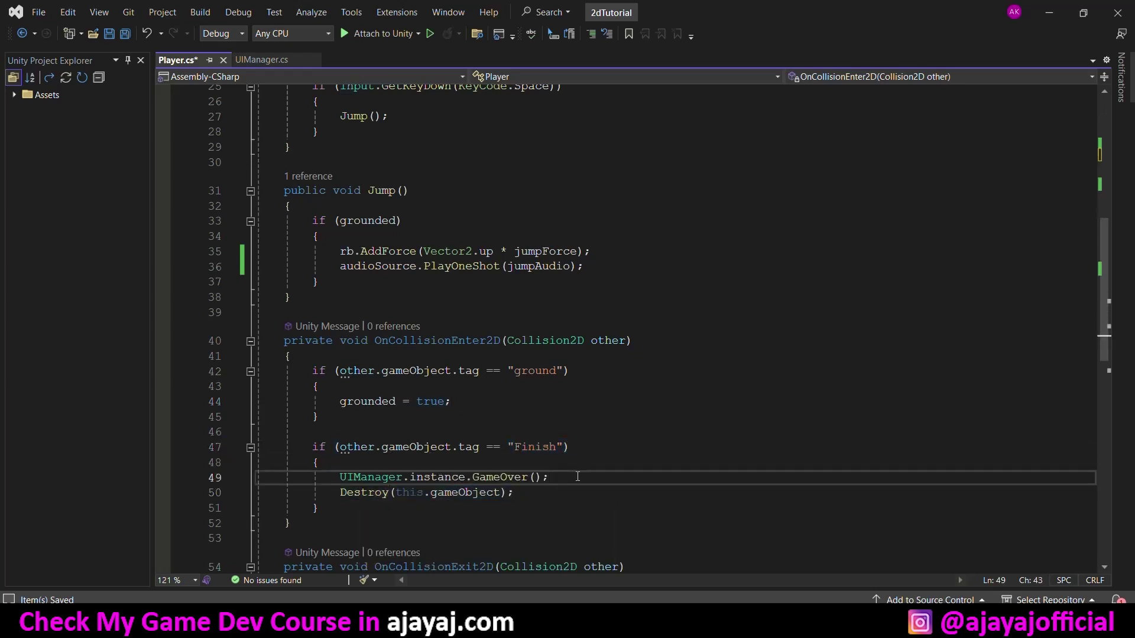
key("Return")
key("ctrl+v")
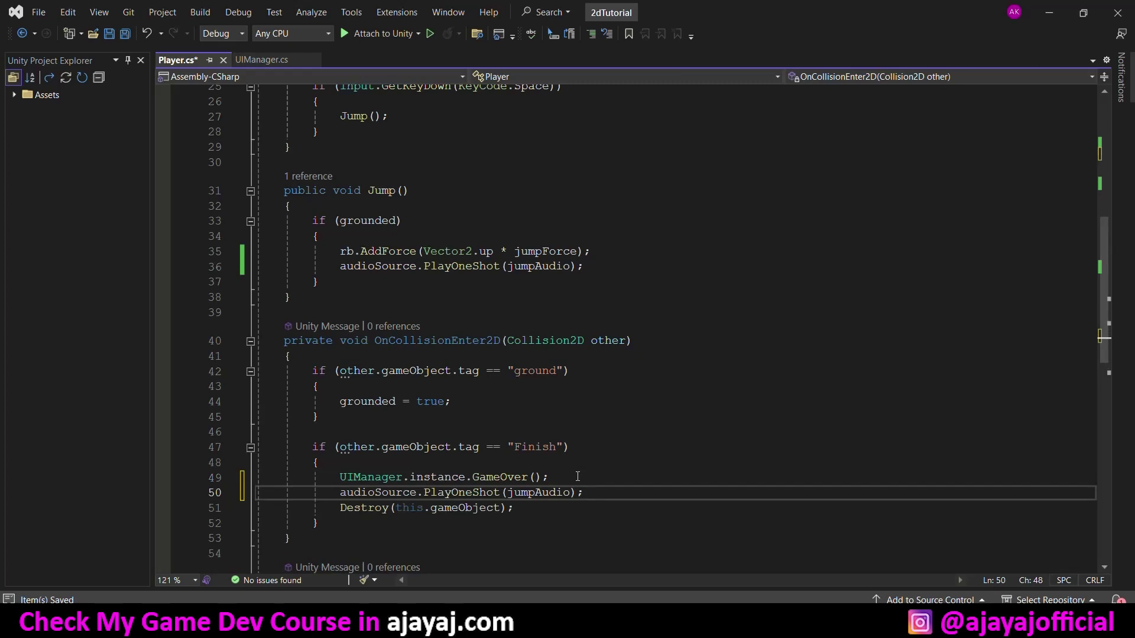
double_click(532, 492)
type("ho")
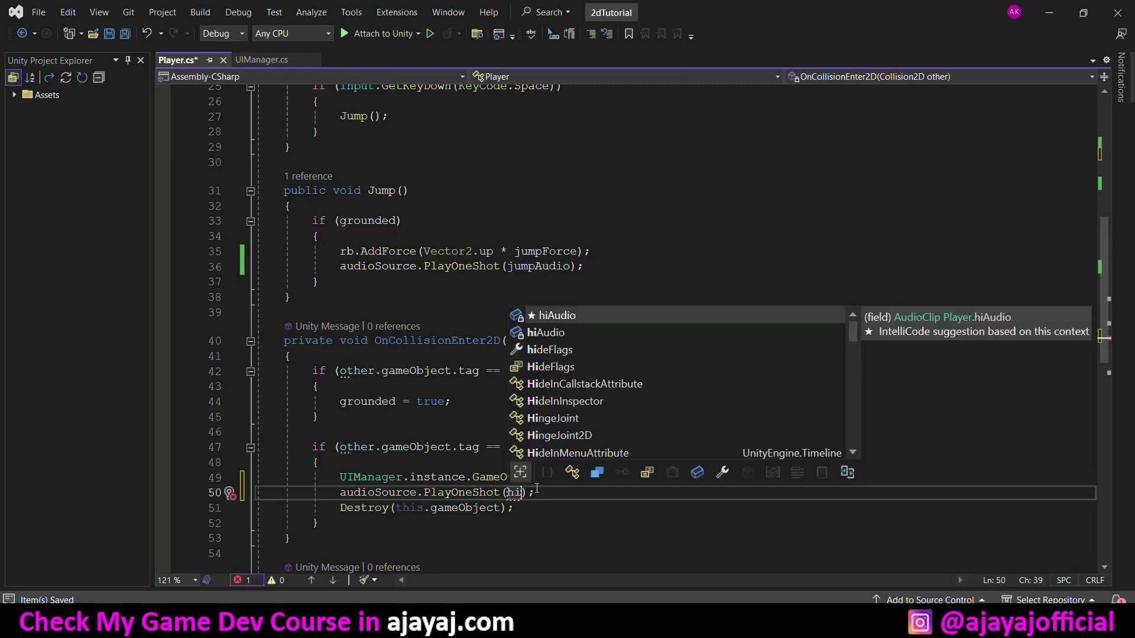
type("t(hi")
key("Tab")
left_click(589, 492)
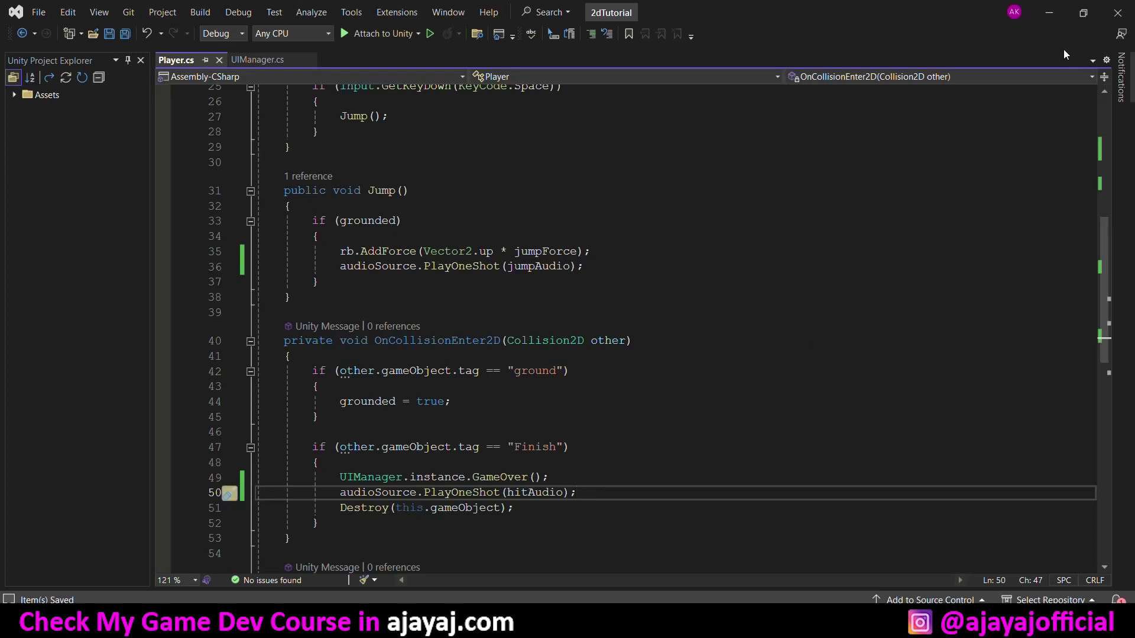
Step: Test-play the game in Unity, jumping until GAME OVER at 10m, then stop play mode
left_click(1052, 13)
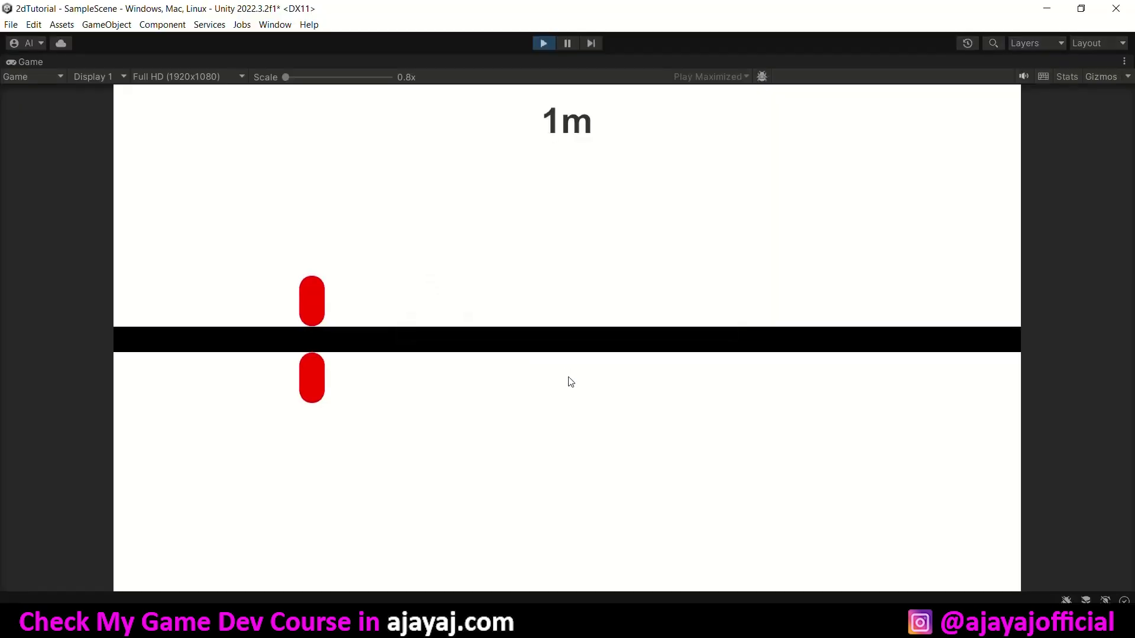
left_click(441, 278)
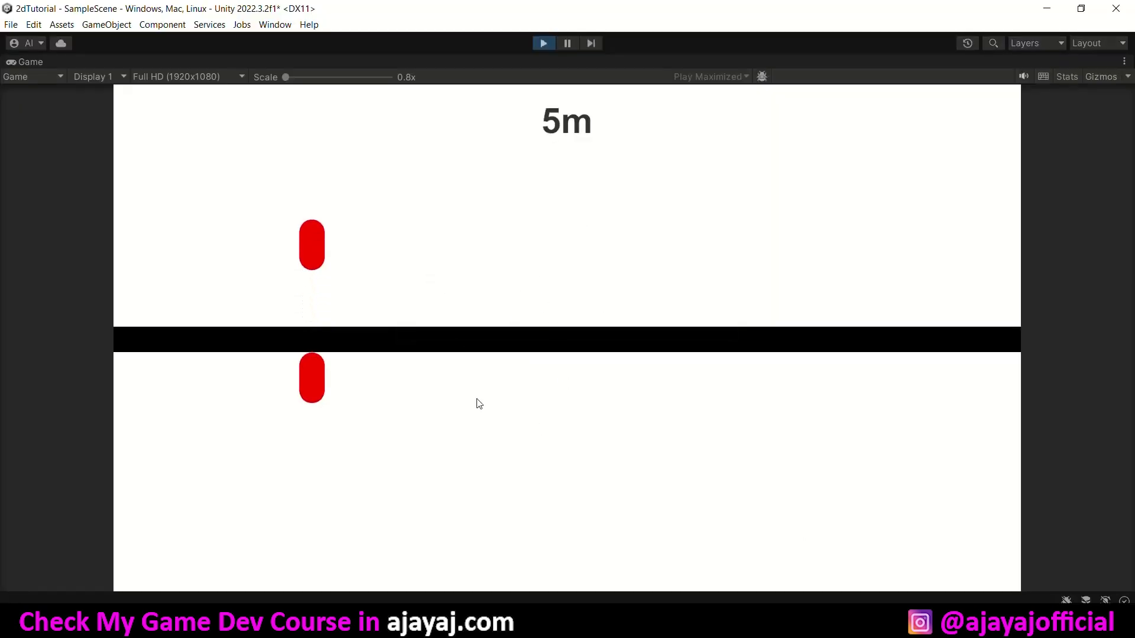
left_click(438, 432)
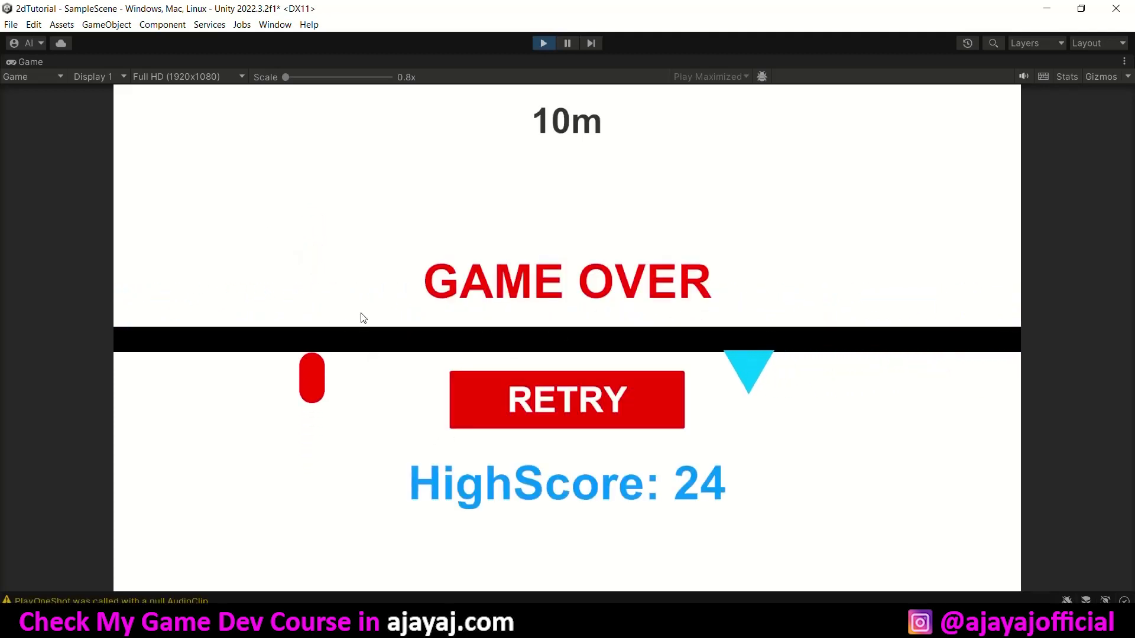
left_click(547, 43)
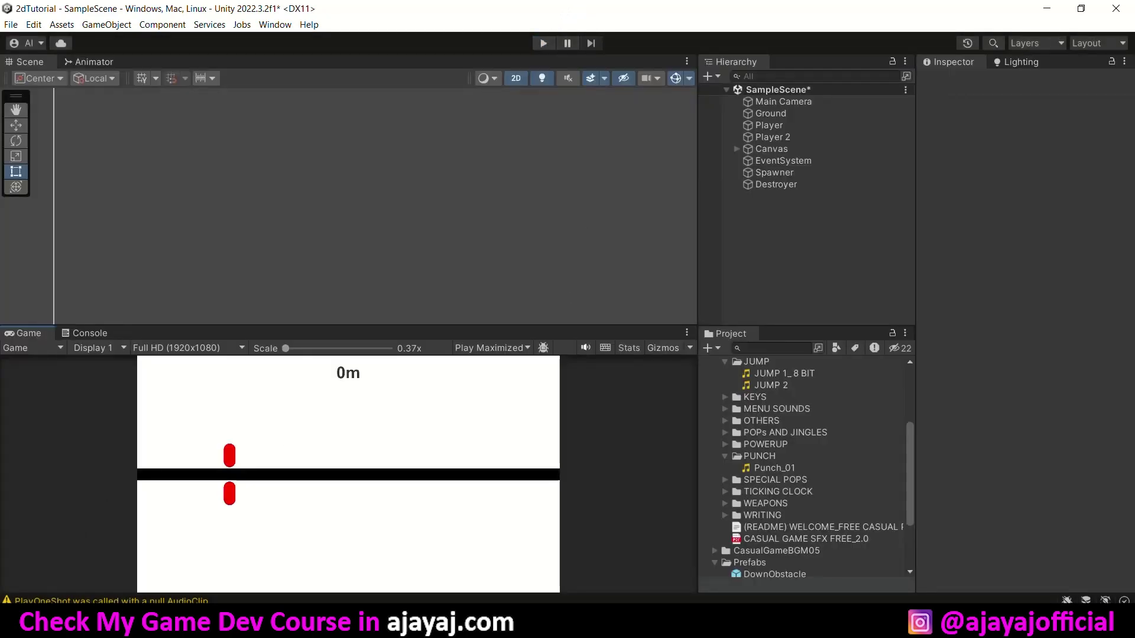
Step: Assign Punch_01 as the Hit Audio clip on both Player and Player 2, then start play mode
left_click(787, 126)
left_click(786, 137, "ctrl")
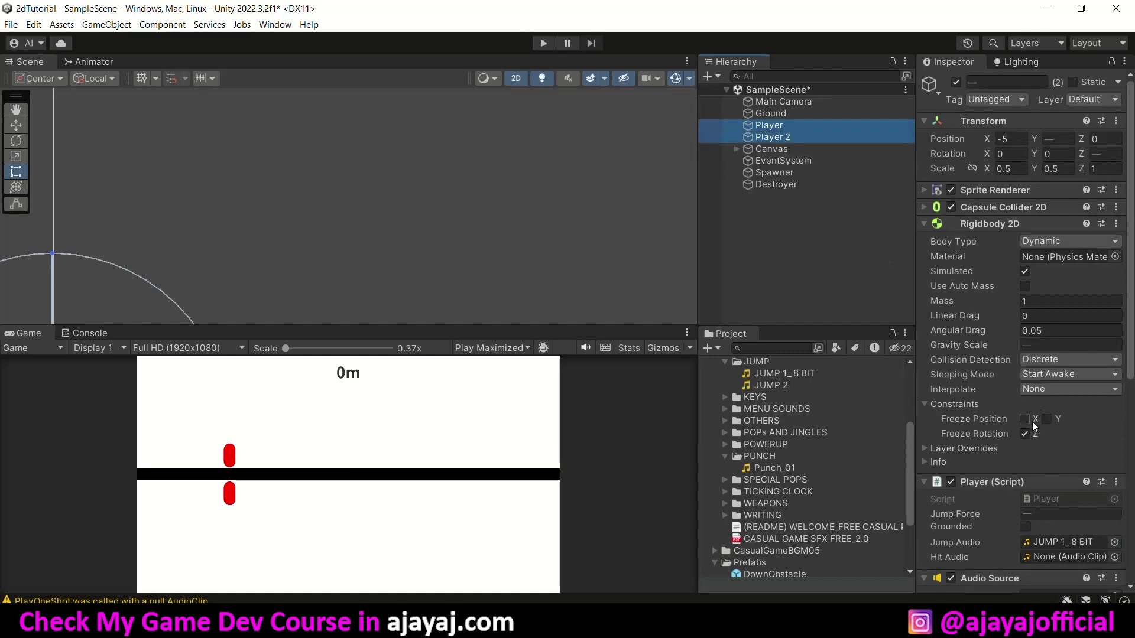
scroll(1032, 421, "down", 3)
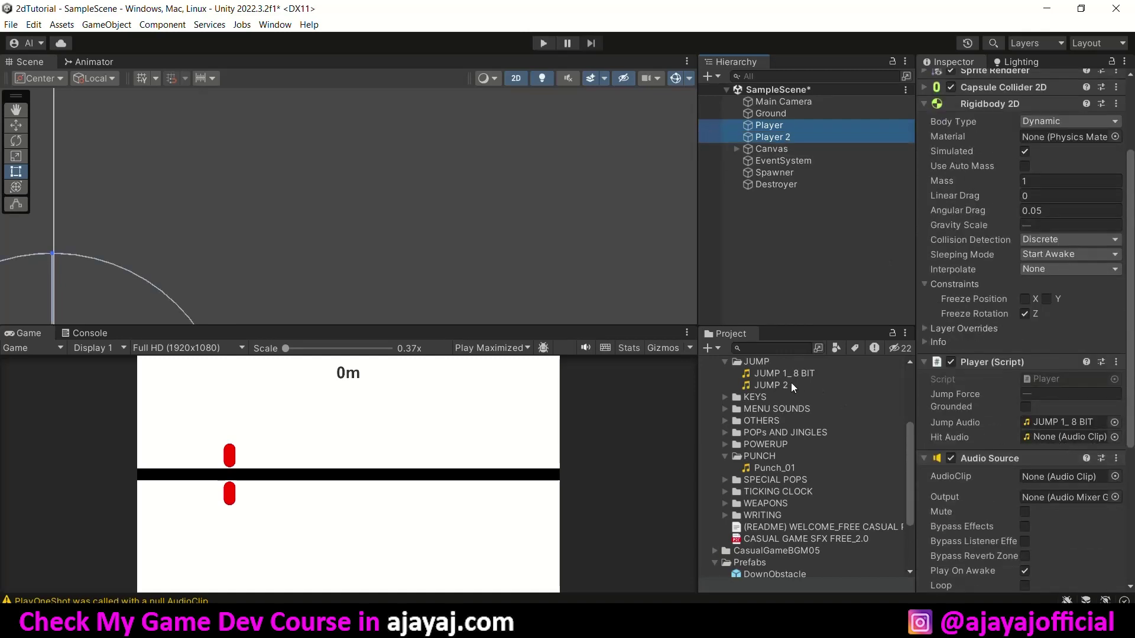
left_click_drag(772, 467, 1061, 437)
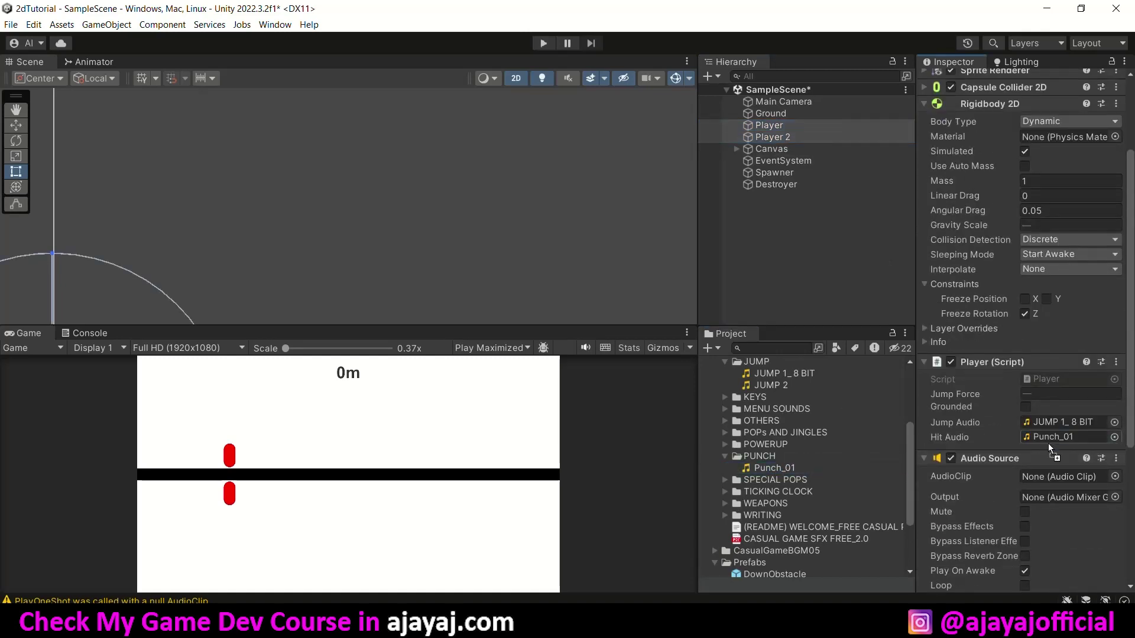
left_click(543, 43)
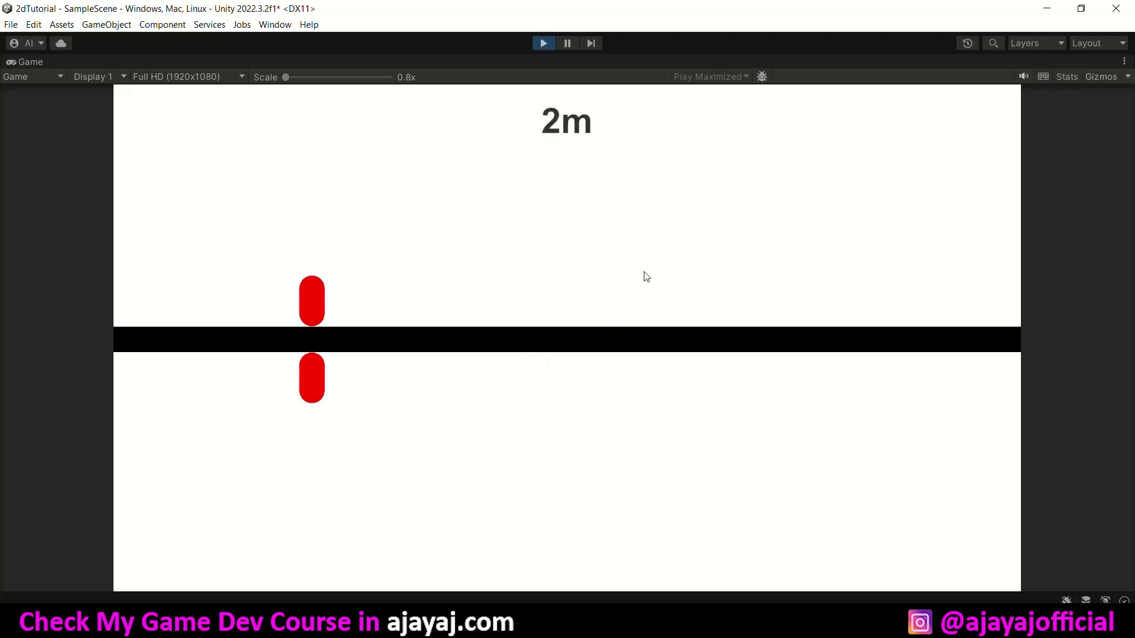
Step: Jump both players with Space and clicks until the run hits a spike and ends at 15m
key("space")
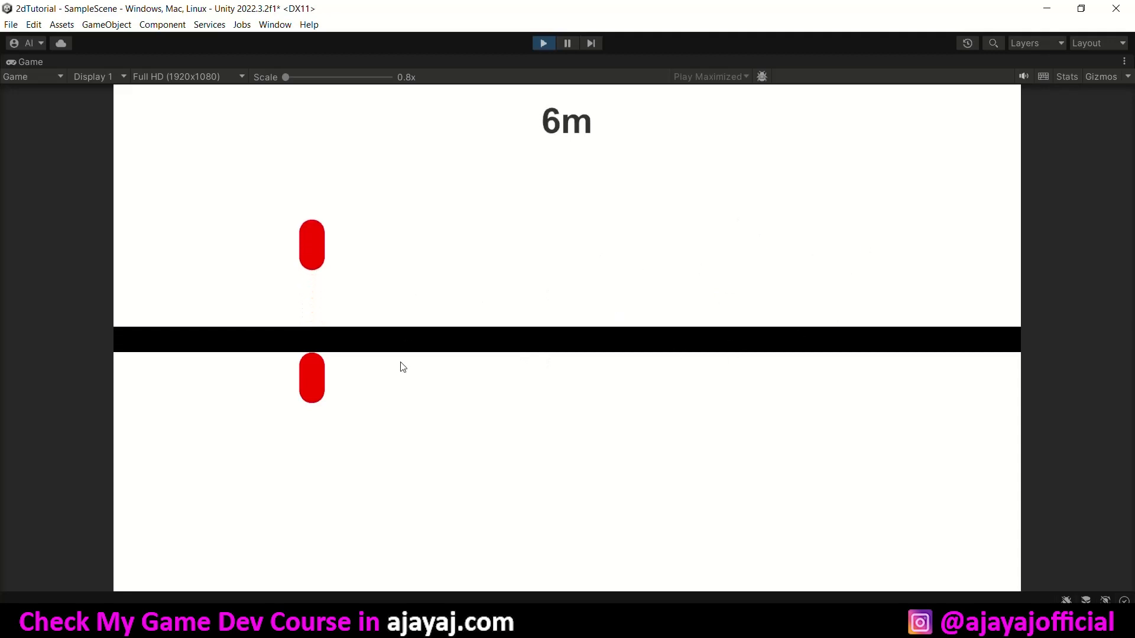
left_click(389, 418)
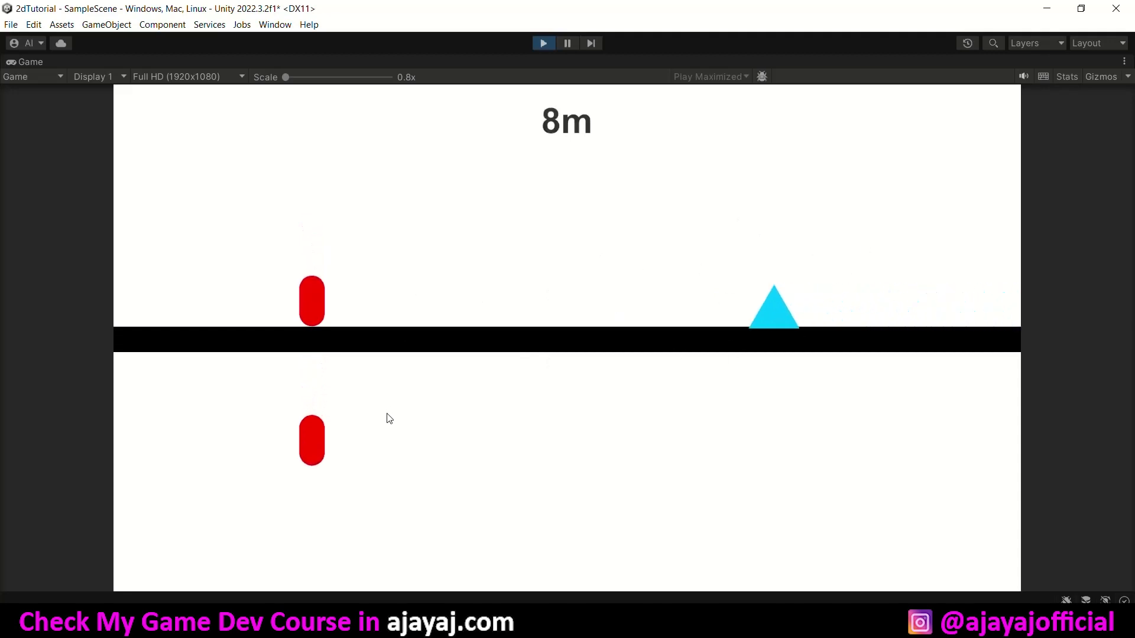
left_click(365, 289)
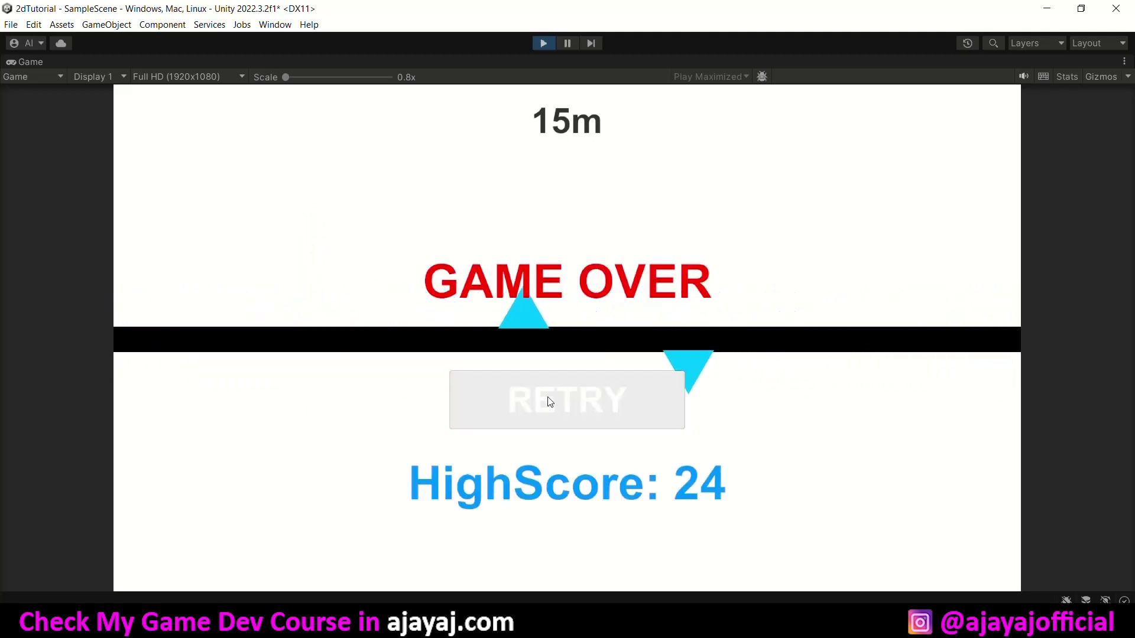
left_click(546, 46)
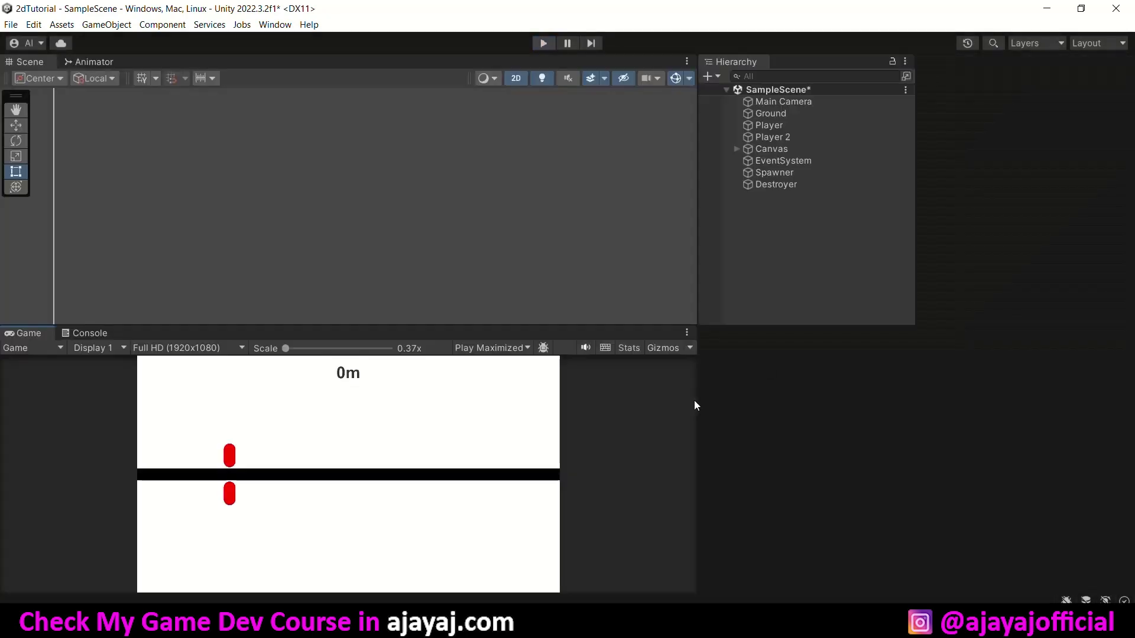
scroll(728, 448, "up", 3)
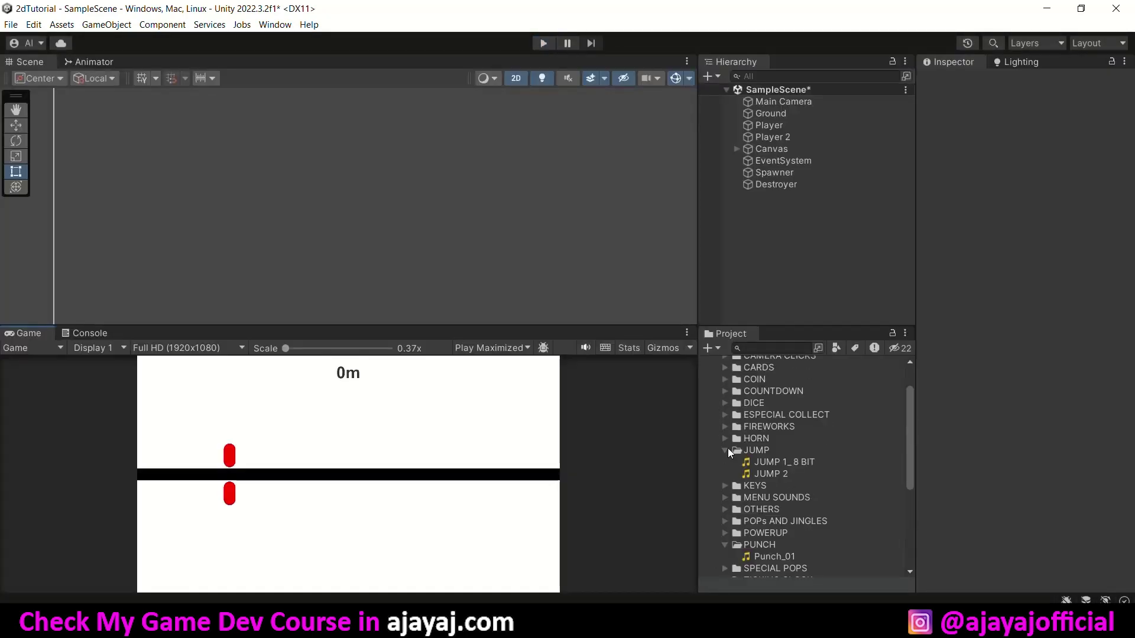